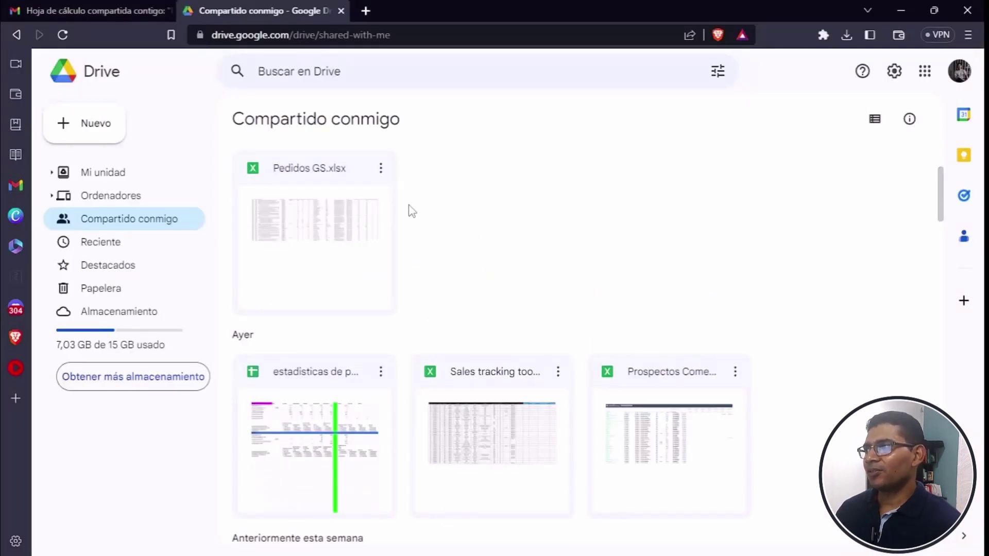
mouse_move(314, 232)
left_click(319, 195)
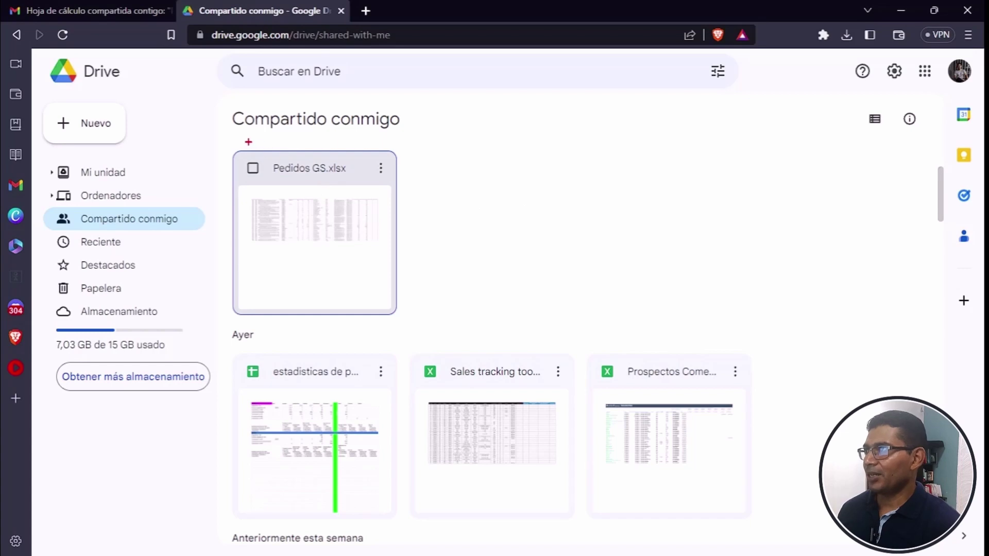
left_click_drag(222, 141, 416, 328)
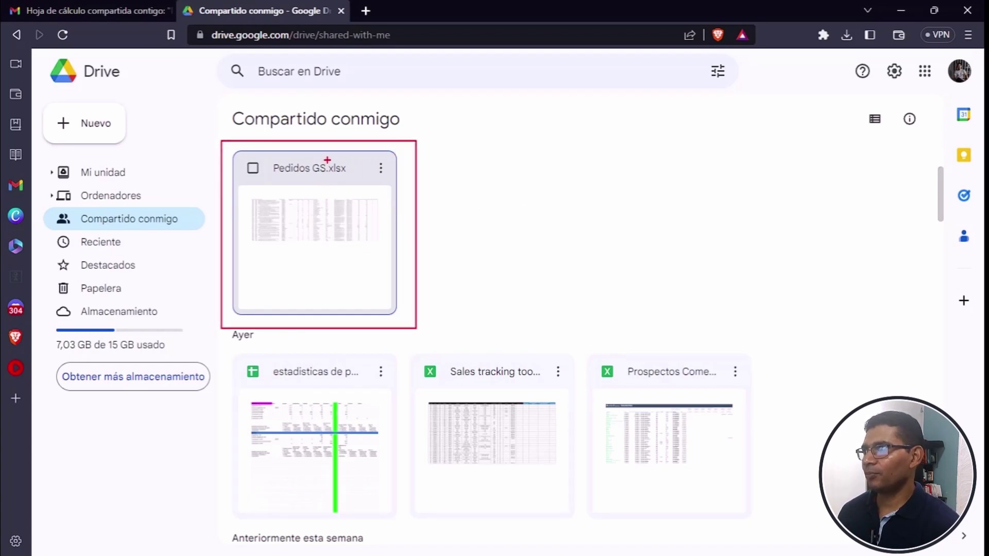
left_click_drag(327, 160, 349, 177)
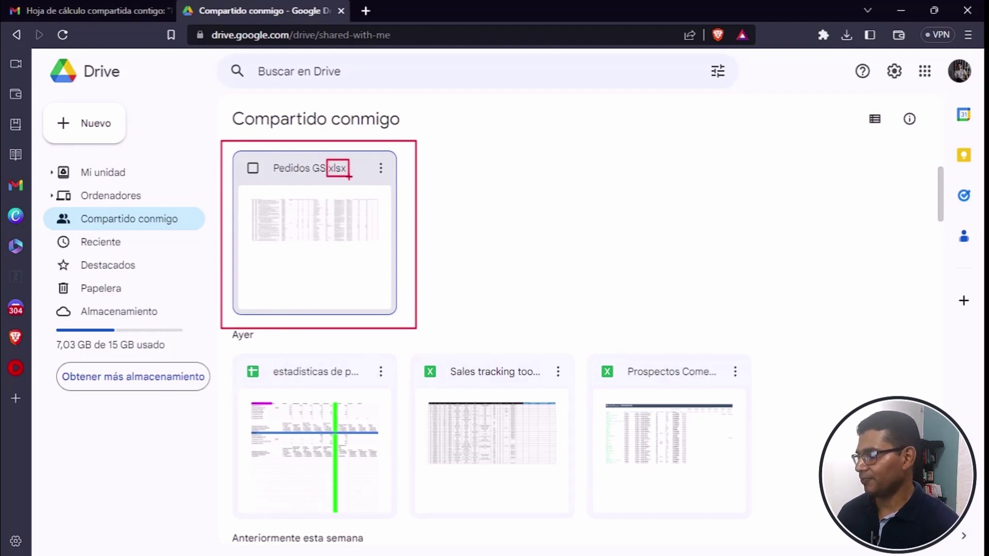
- Open Pedidos GS.xlsx read-only in Google Sheets and select its web address
double_click(360, 239)
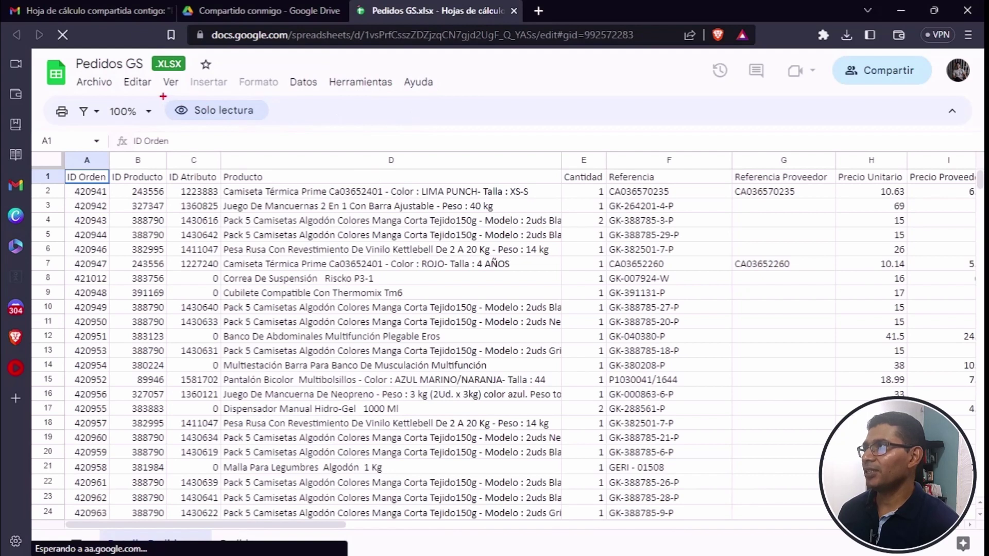
left_click_drag(159, 97, 273, 126)
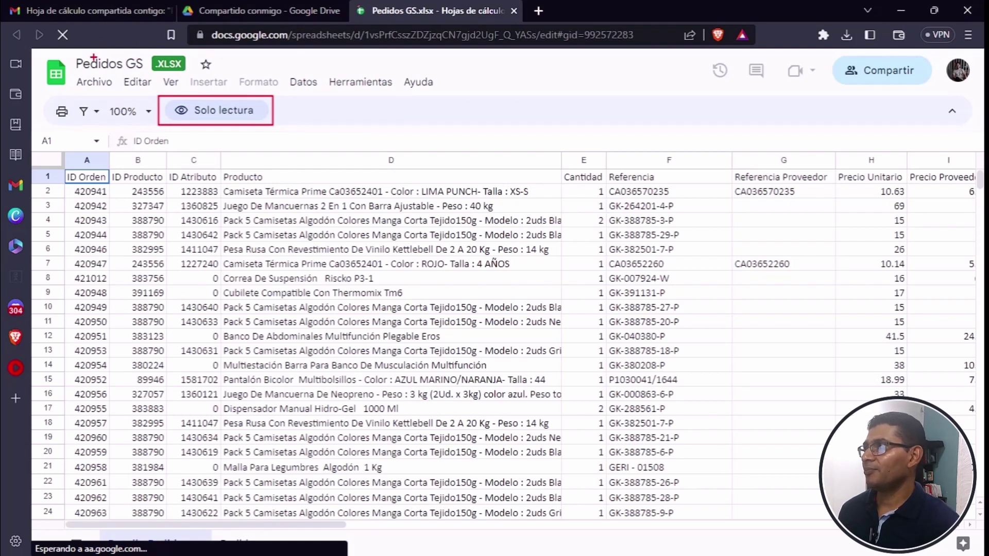
left_click_drag(144, 48, 190, 76)
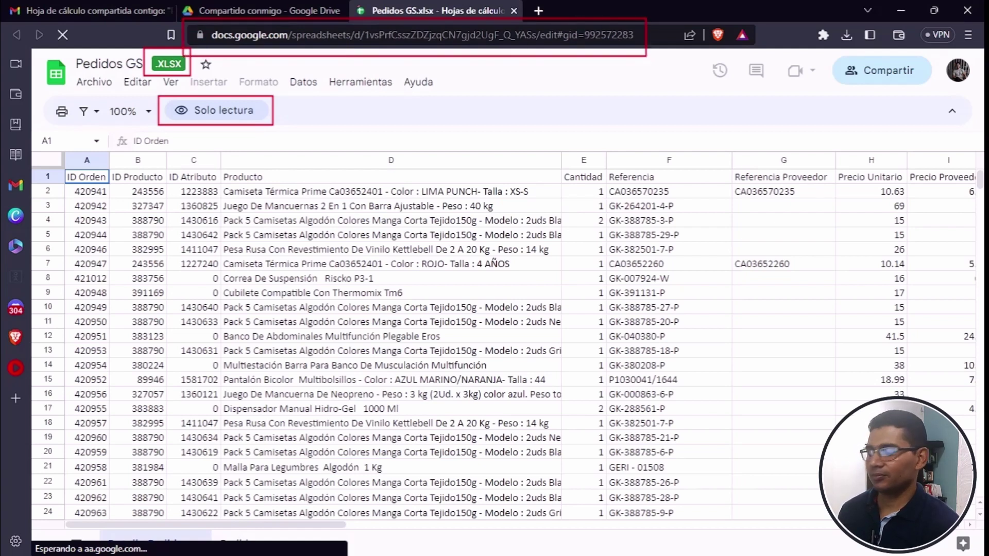
left_click(624, 35)
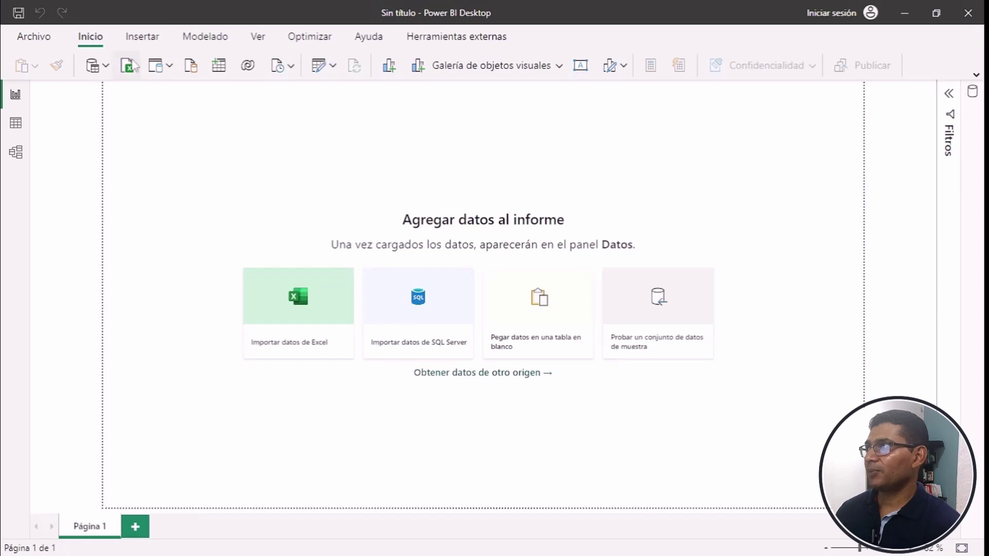
- Search 'Googl' in the full Get Data catalogue and connect with Hojas de cálculo de Google
left_click(106, 70)
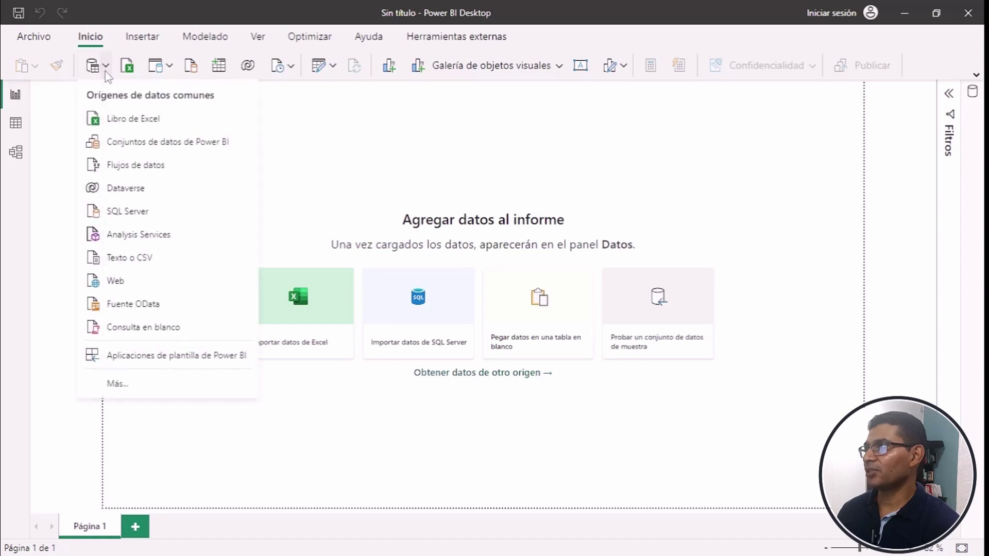
left_click(142, 387)
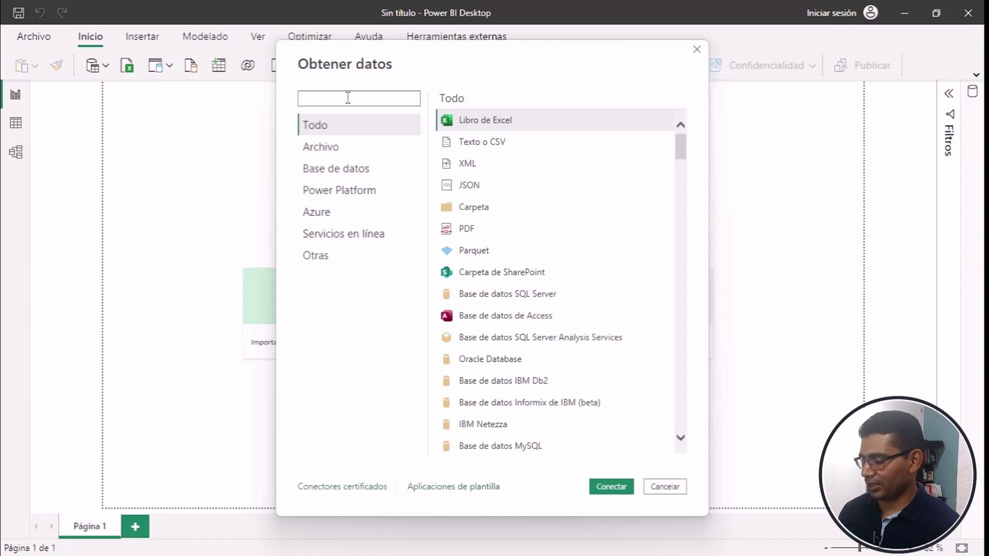
type("Googl")
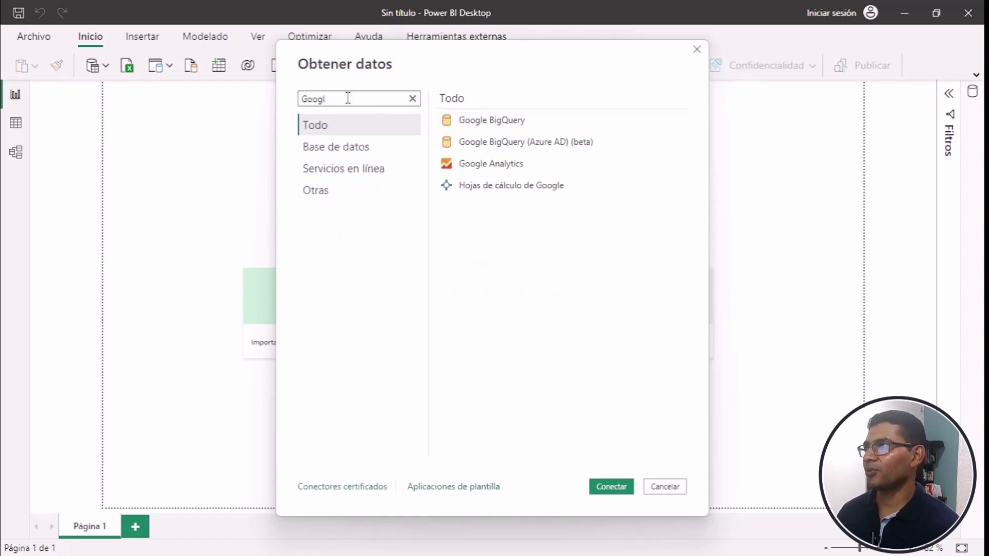
left_click(517, 192)
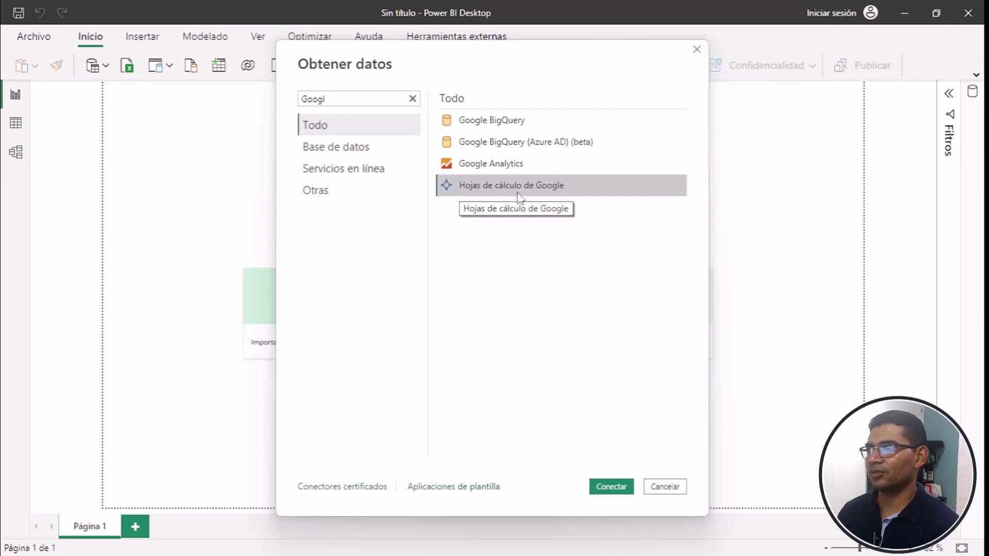
left_click(619, 487)
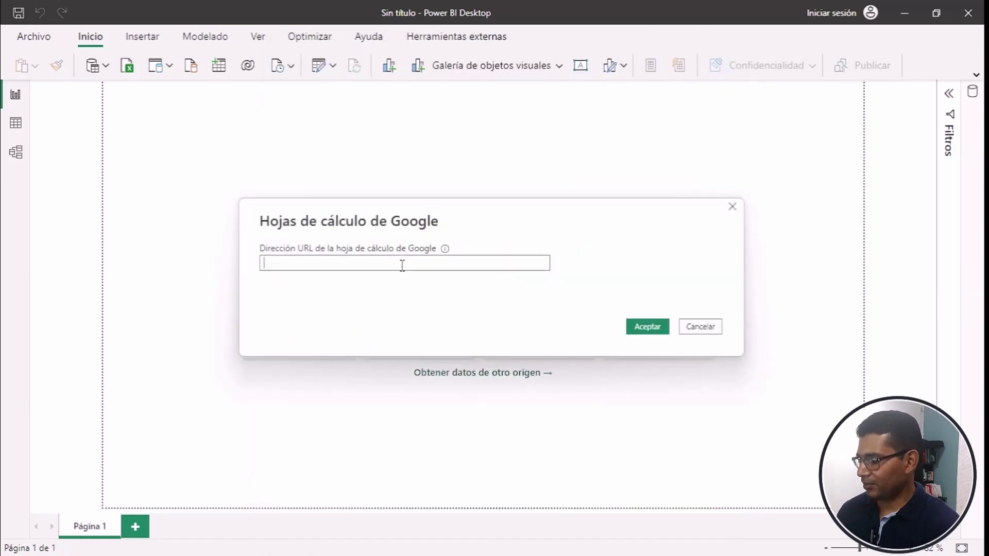
- Submit the xlsx file's address to the connector and dismiss the unsupported-document error
key("ctrl+v")
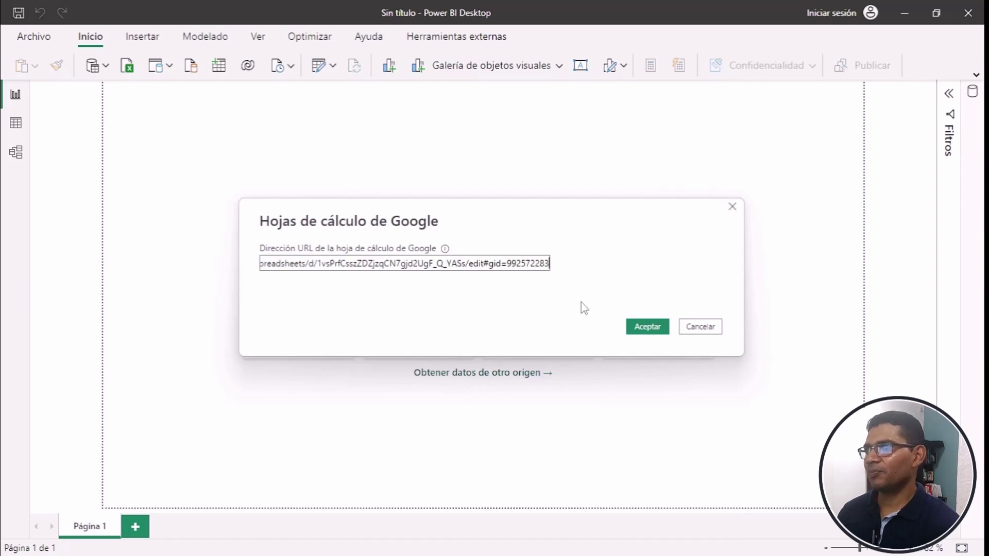
left_click(653, 336)
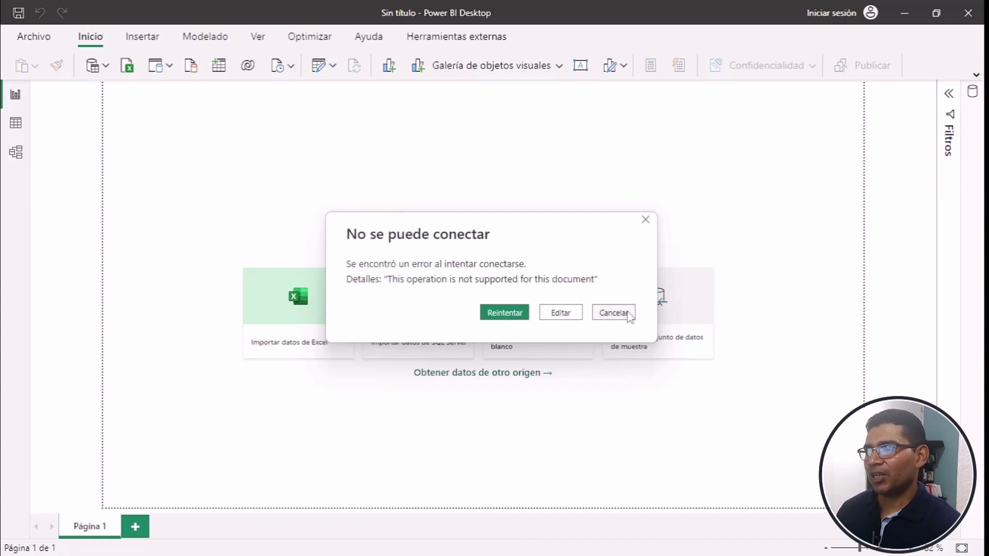
left_click(623, 313)
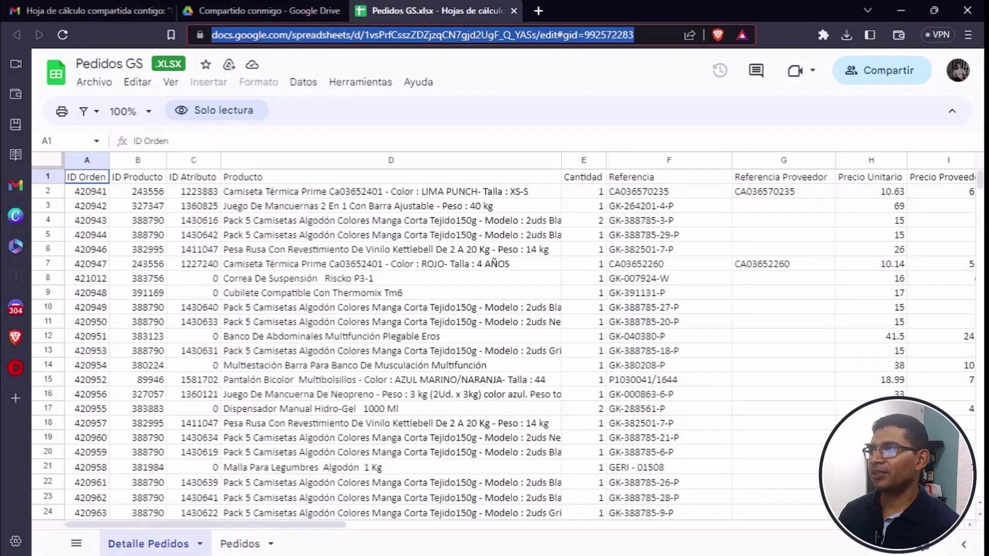
- Save Pedidos GS.xlsx as a native Google Sheets copy and select the new copy's address
left_click(490, 145)
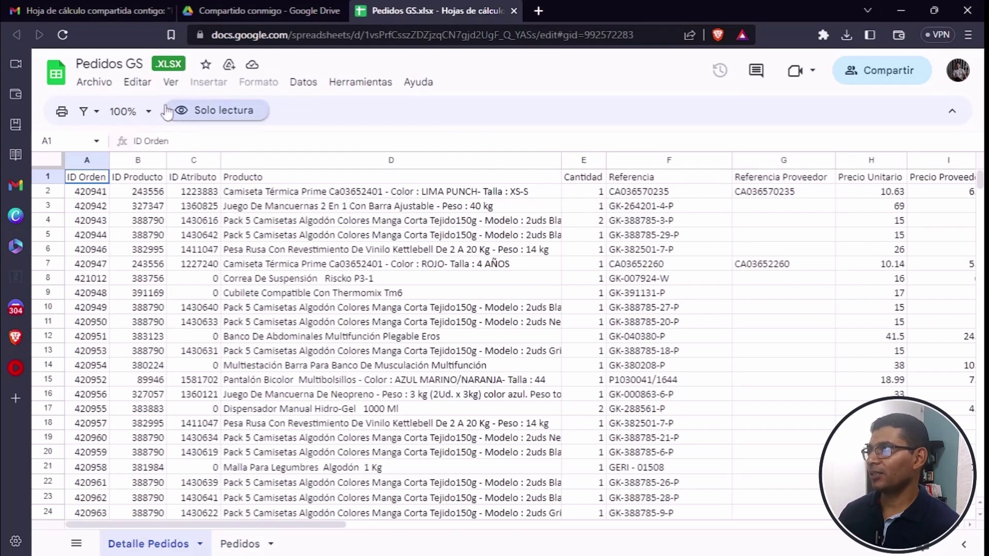
left_click(104, 90)
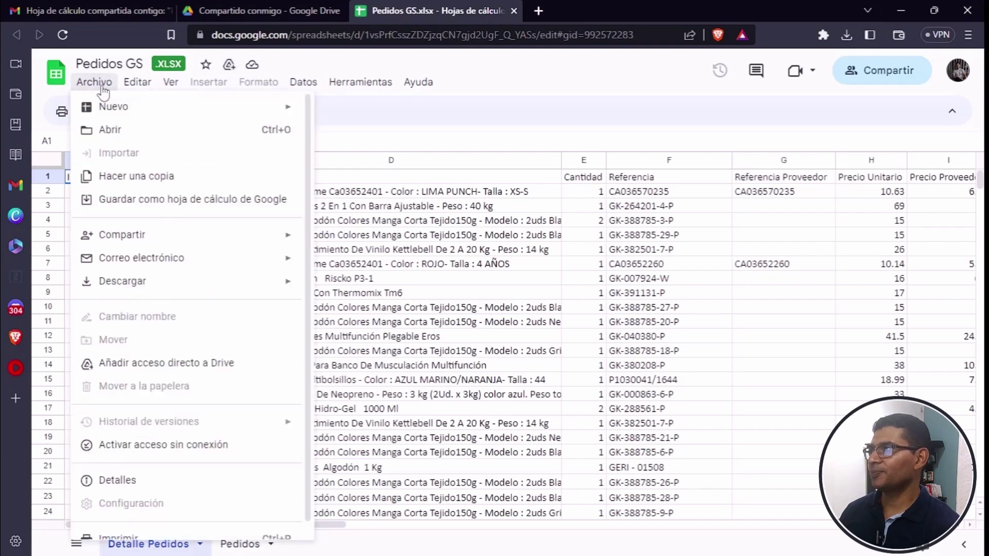
left_click(137, 208)
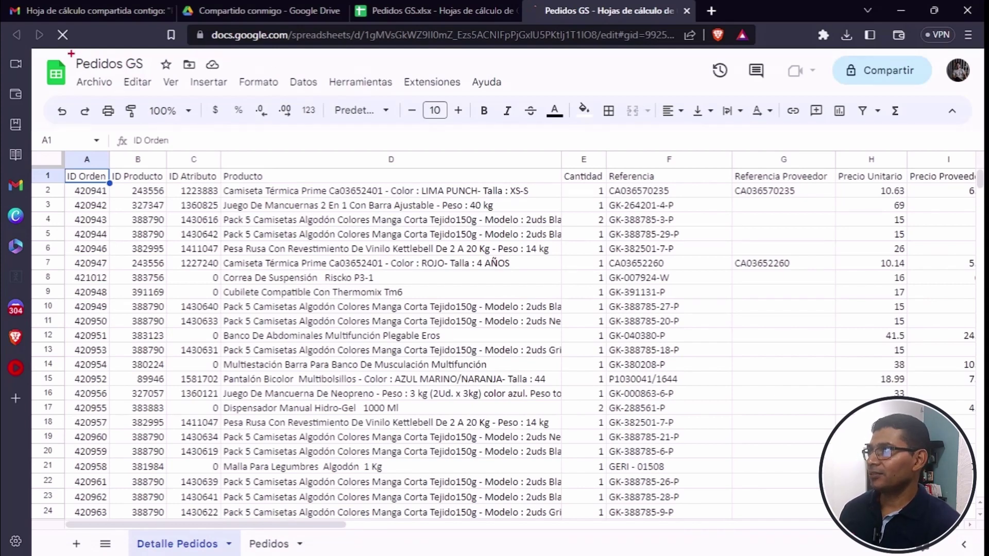
left_click_drag(71, 54, 153, 72)
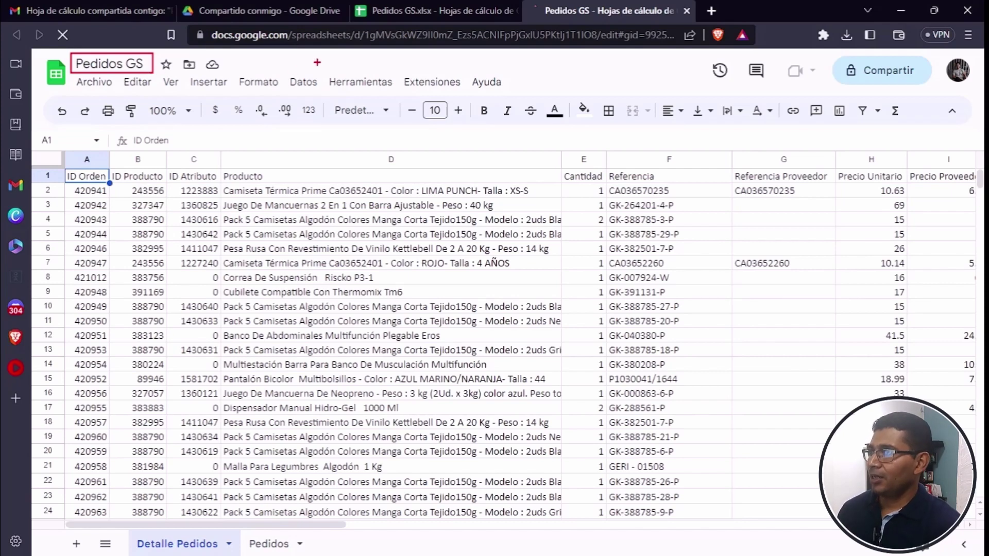
left_click(387, 33)
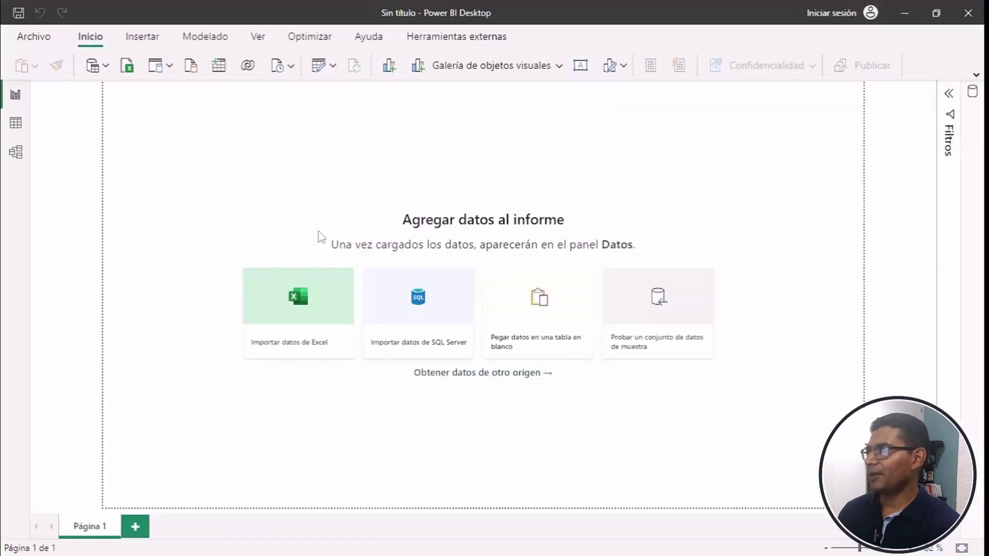
- Search 'Google' in the Get Data catalogue and connect with Hojas de cálculo de Google again
left_click(107, 67)
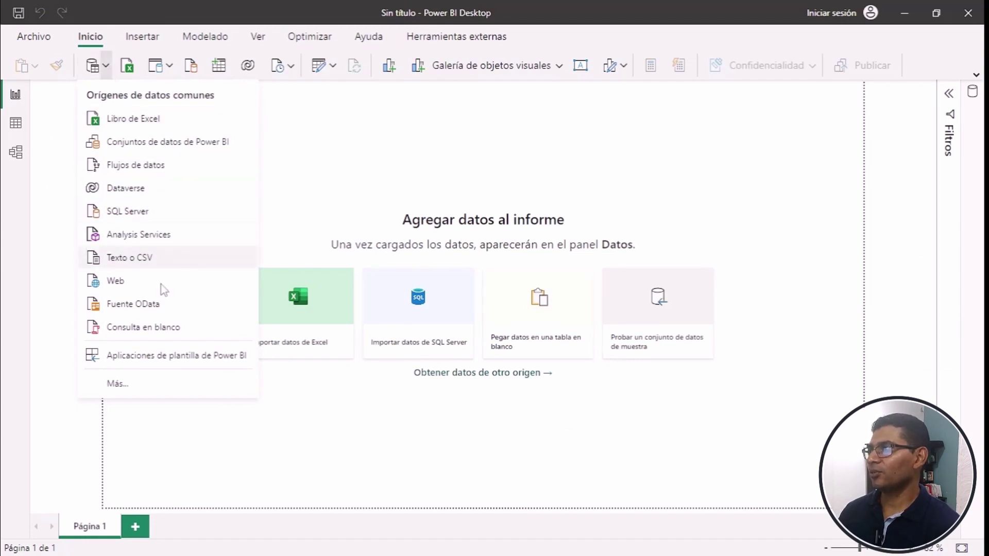
left_click(175, 387)
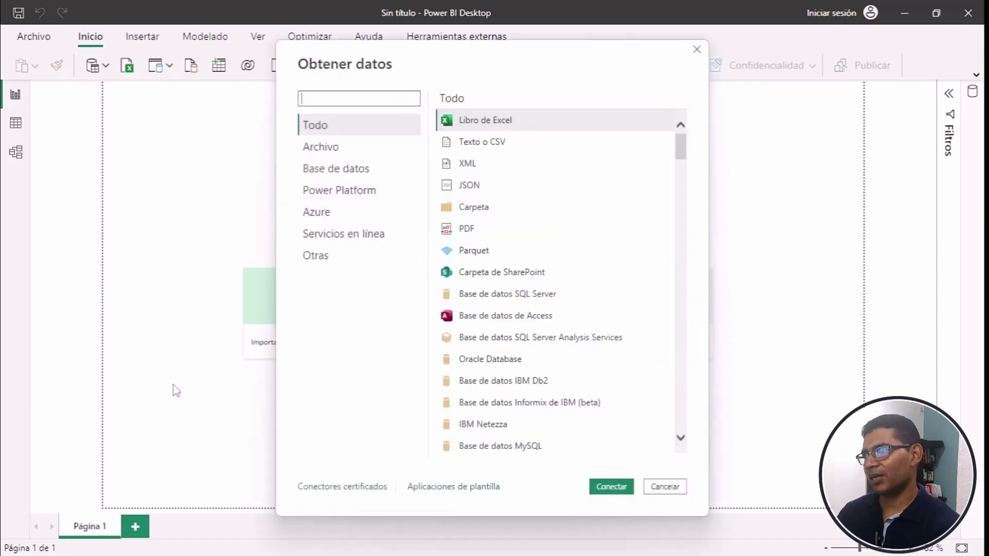
type("Google")
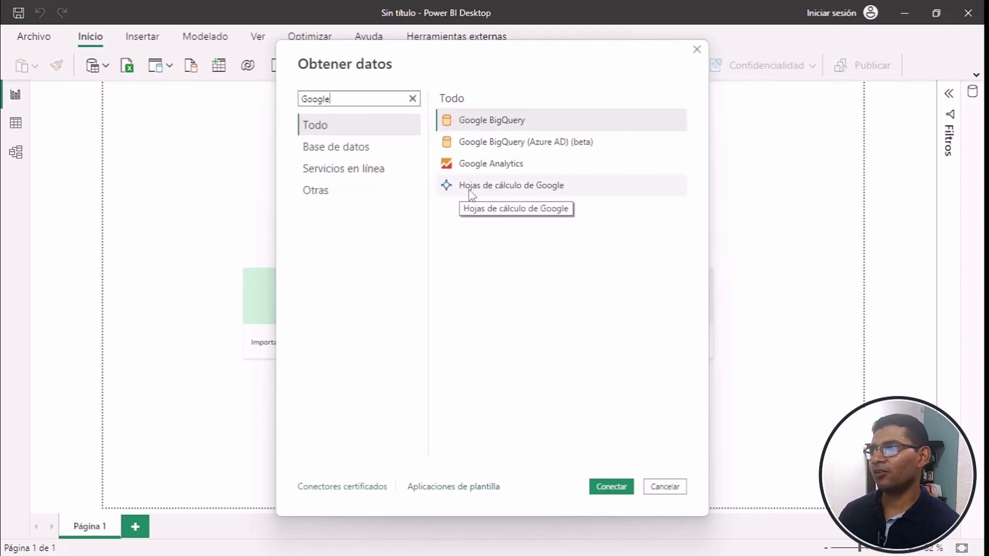
left_click(528, 190)
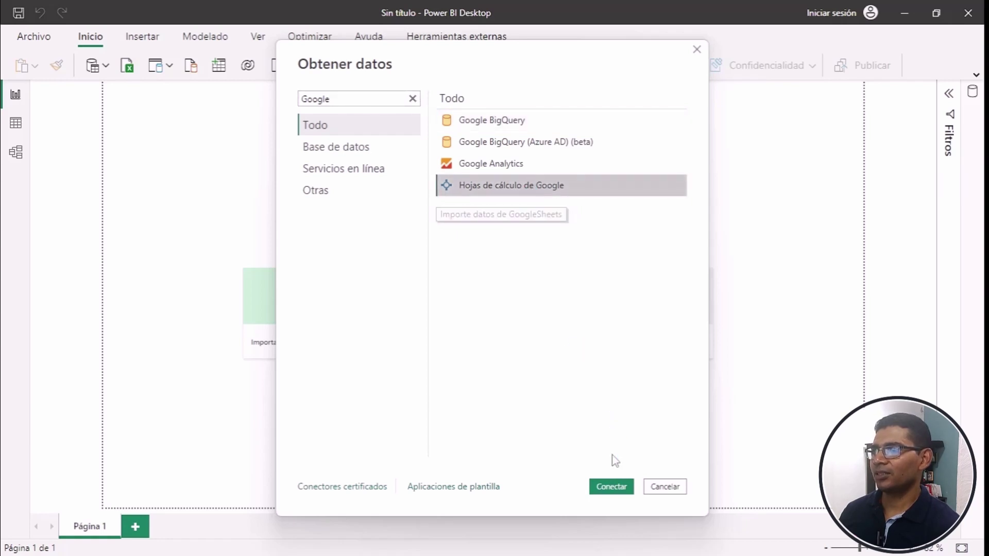
left_click(614, 487)
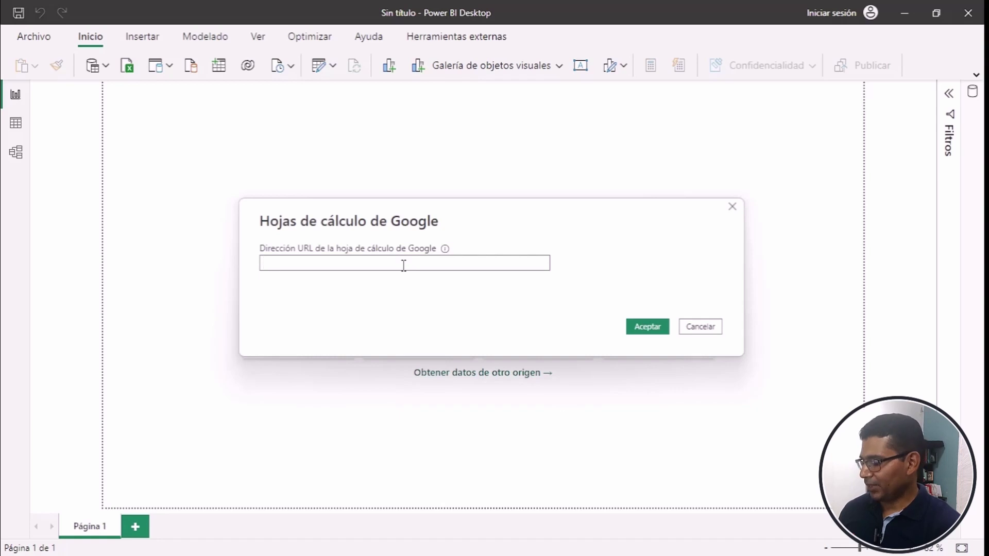
- Paste the native Pedidos GS copy's docs.google.com address and submit it
left_click(404, 265)
key("ctrl+v")
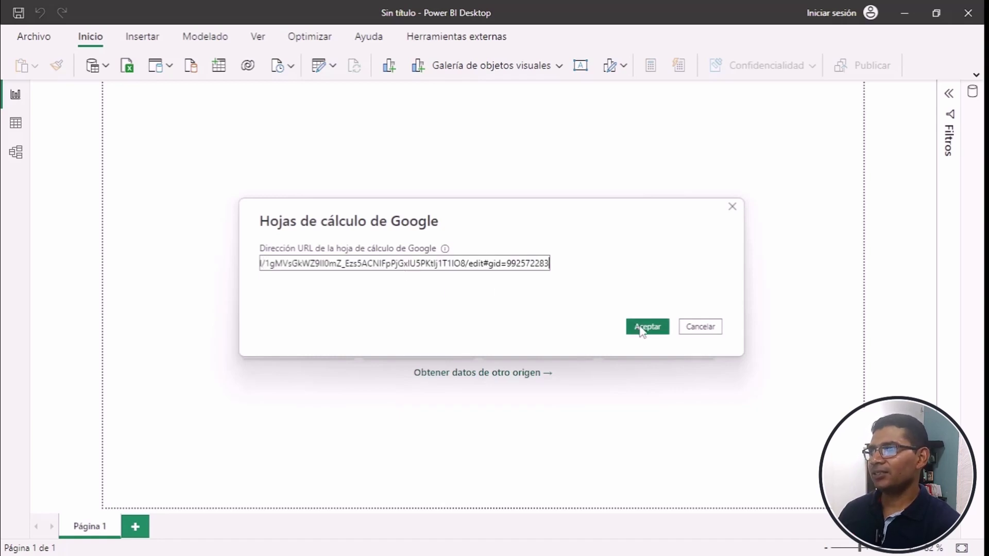
left_click(641, 328)
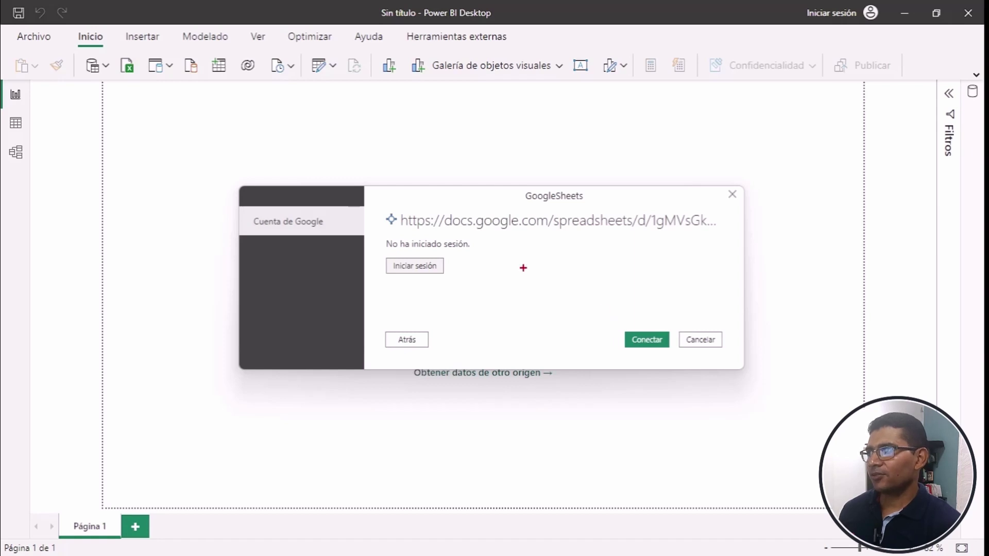
- Start the Google account sign-in from the GoogleSheets dialog
left_click_drag(378, 236, 482, 253)
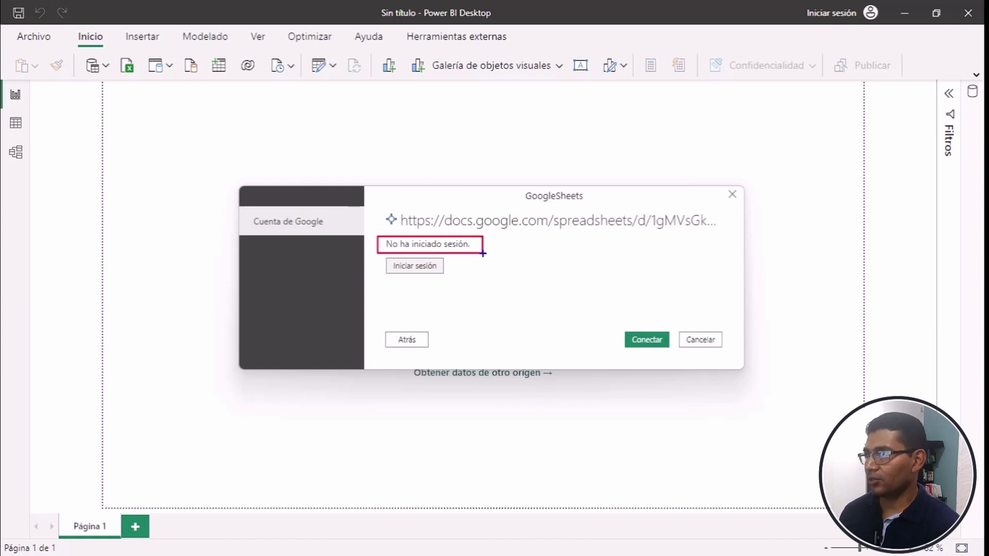
left_click_drag(381, 254, 457, 281)
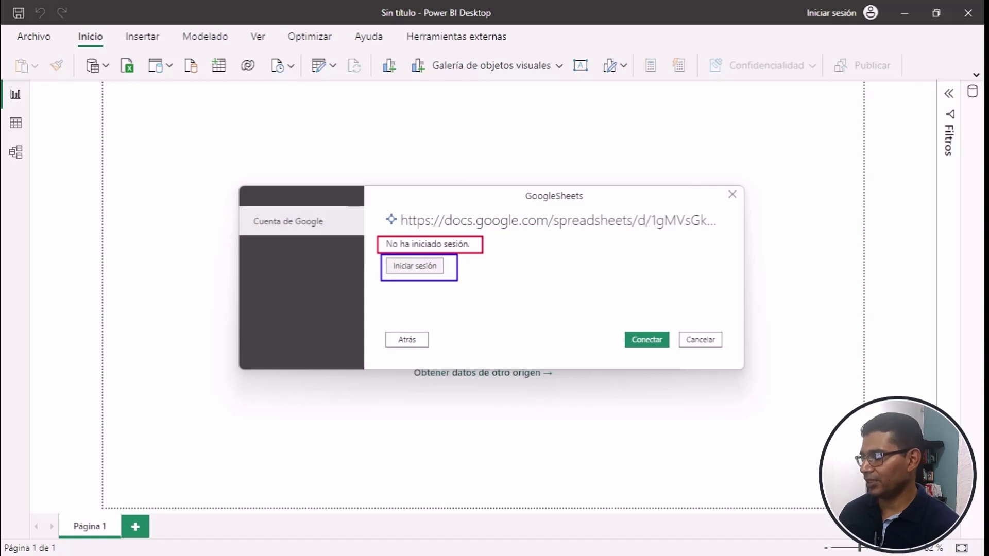
key("Escape")
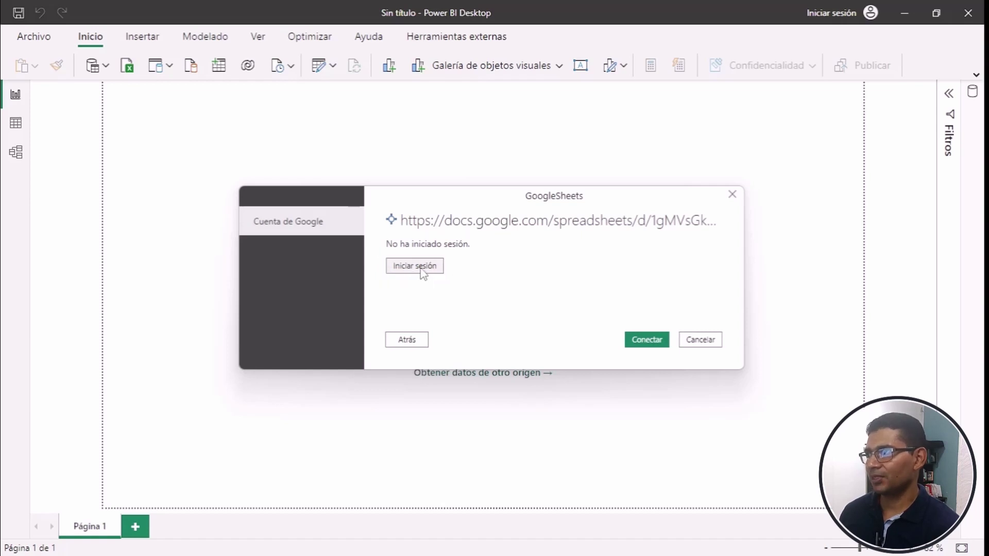
left_click(420, 268)
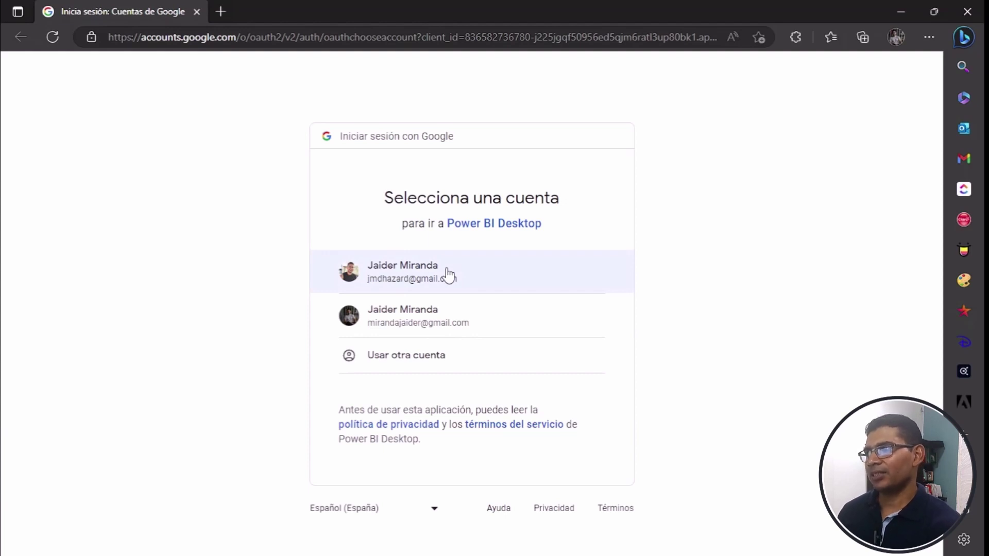
- Pick the Google account and allow Power BI Desktop access to it
left_click(442, 323)
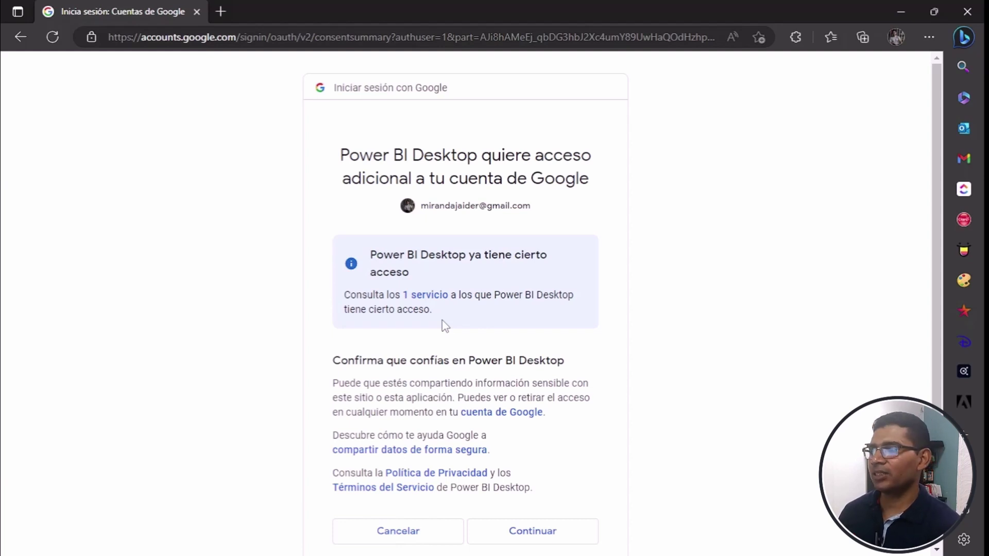
left_click(536, 533)
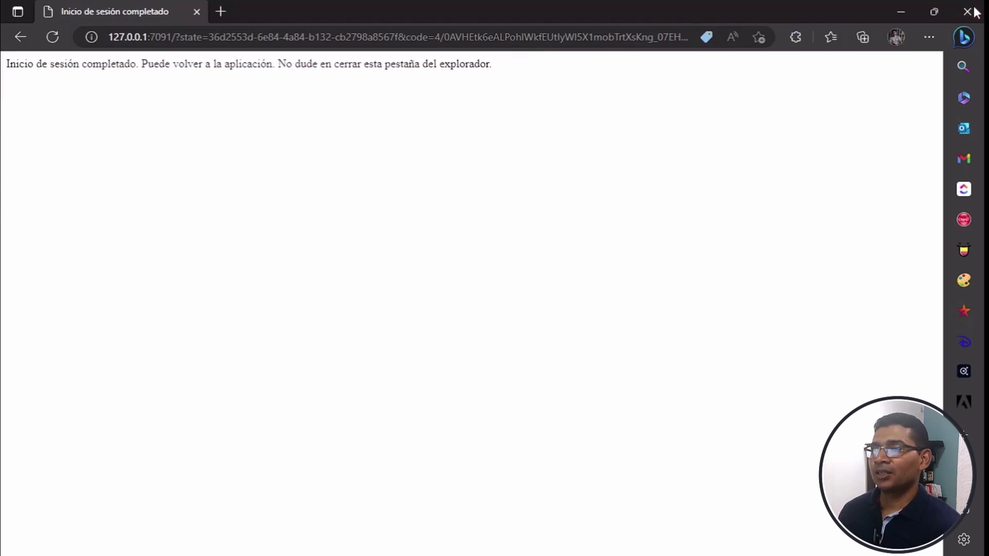
- Close the browser confirmation page and connect the signed-in GoogleSheets source
left_click(971, 12)
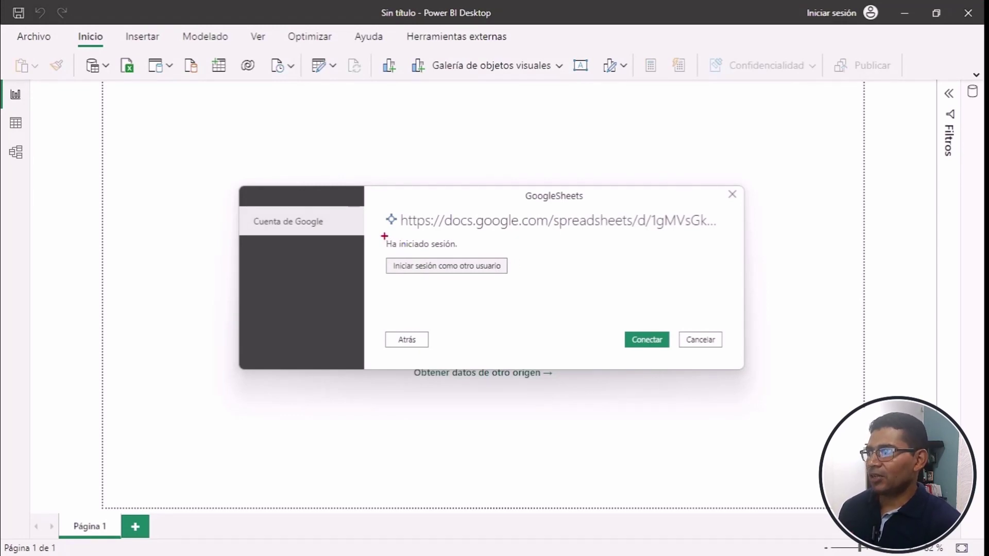
left_click_drag(379, 236, 467, 254)
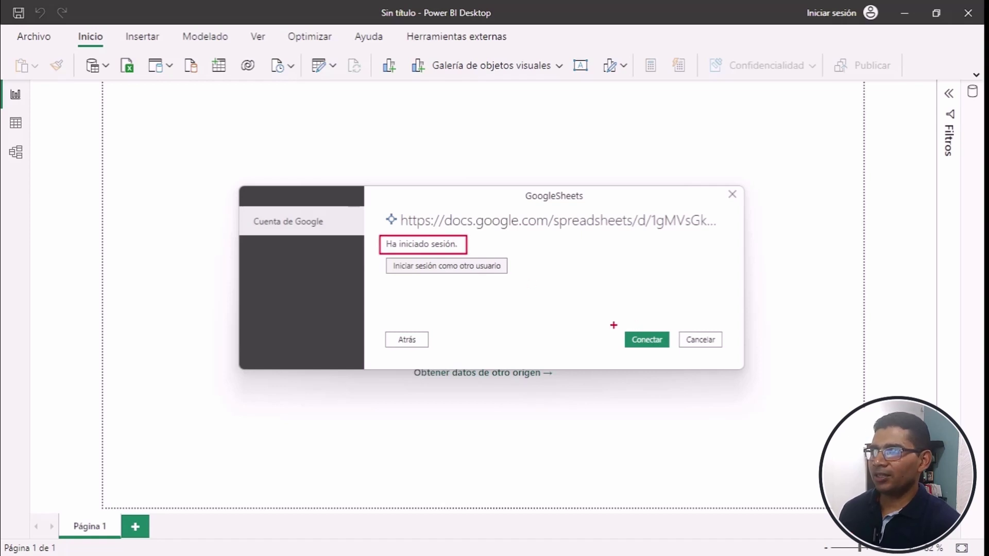
left_click_drag(613, 325, 679, 354)
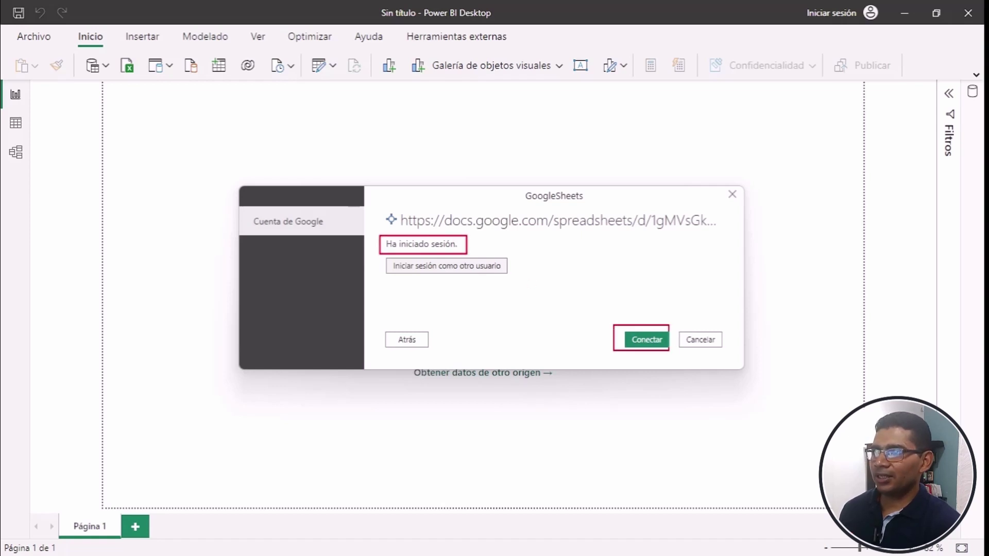
left_click(648, 342)
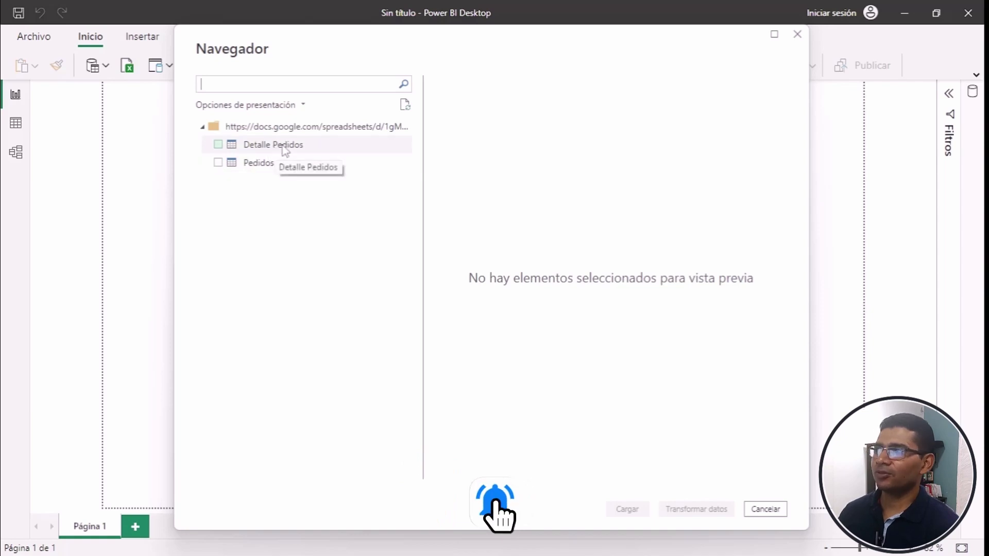
- Preview and tick Detalle Pedidos in Navegador, then send it to Transformar datos
left_click(283, 145)
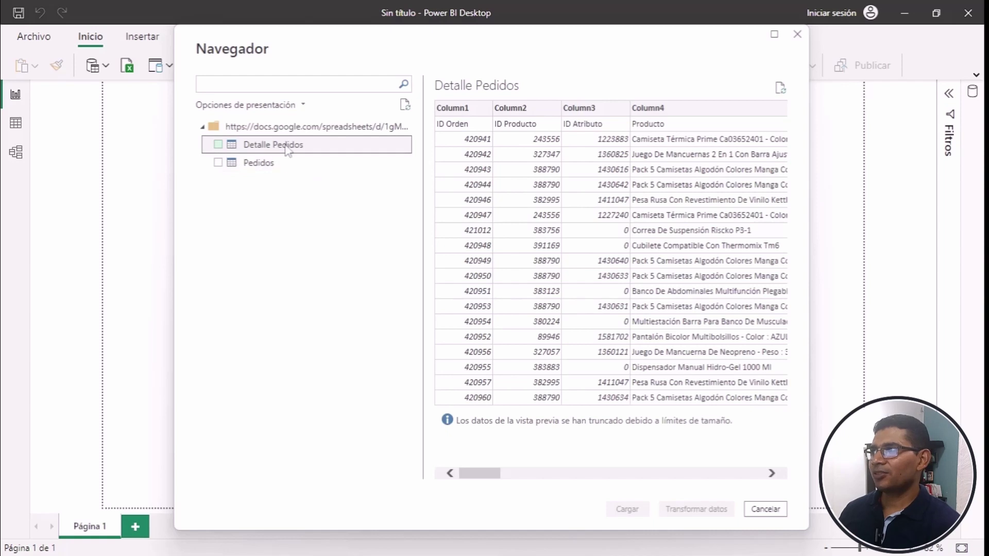
left_click(217, 145)
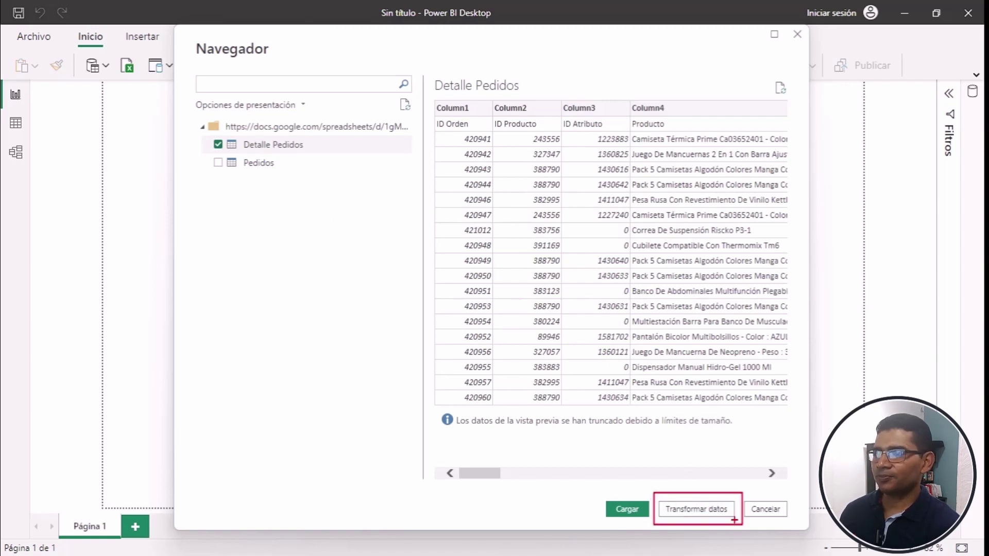
left_click(716, 509)
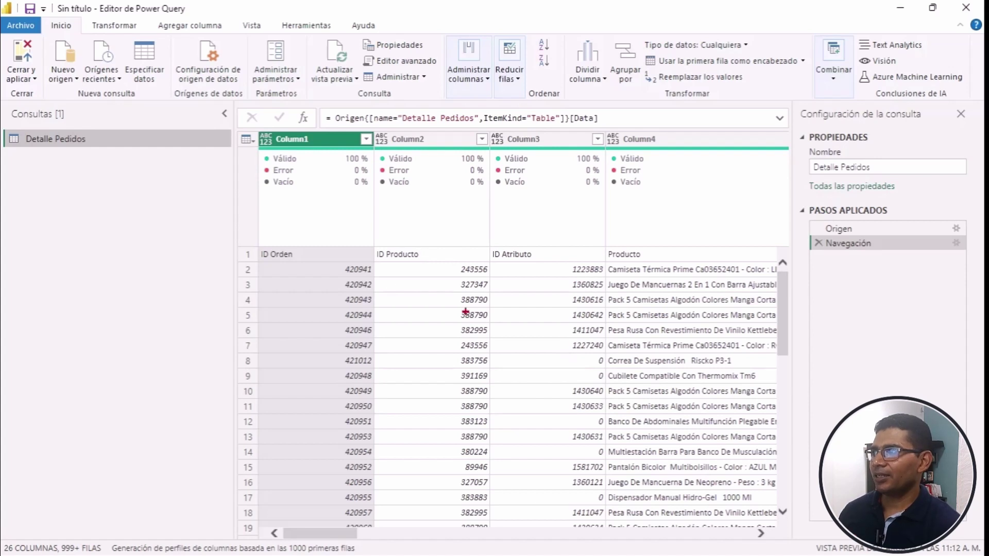
- Inspect the Detalle Pedidos preview, where ID Orden and ID Producto appear in row 1
left_click_drag(238, 243, 680, 266)
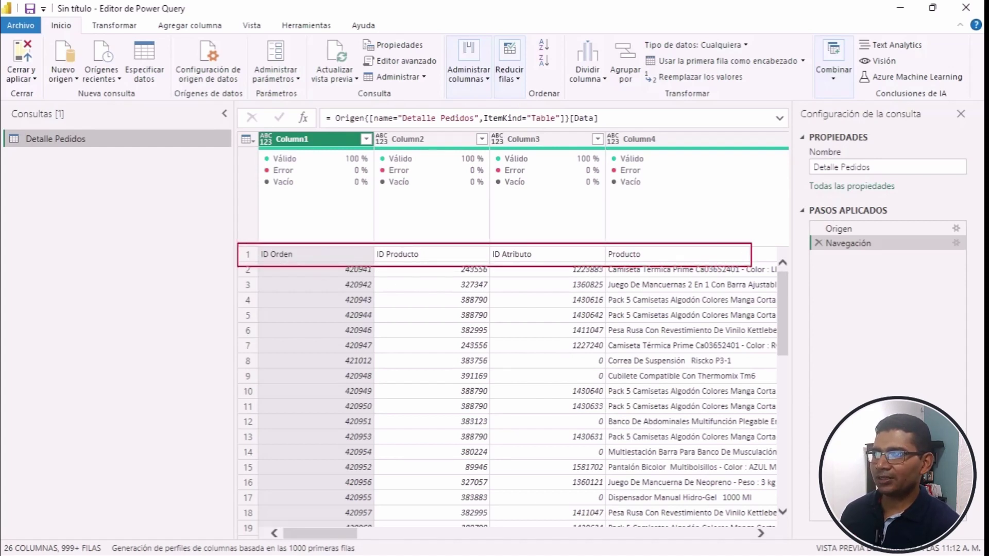
left_click_drag(680, 266, 763, 267)
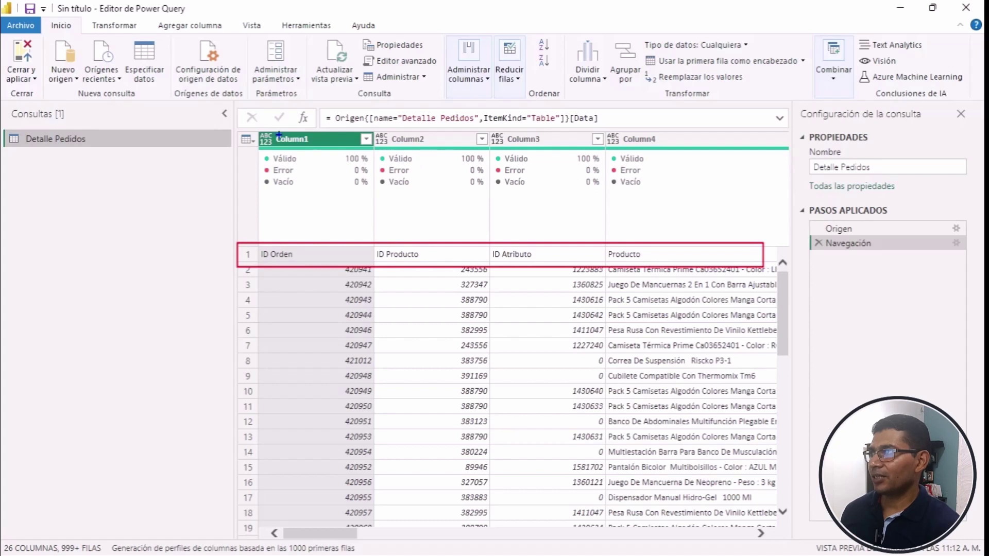
left_click_drag(240, 130, 760, 161)
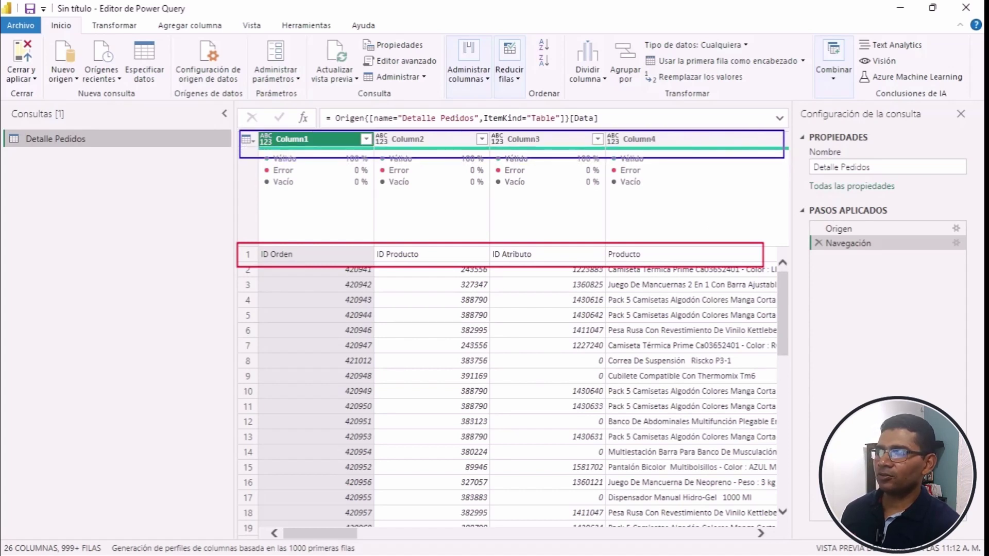
left_click_drag(759, 160, 784, 158)
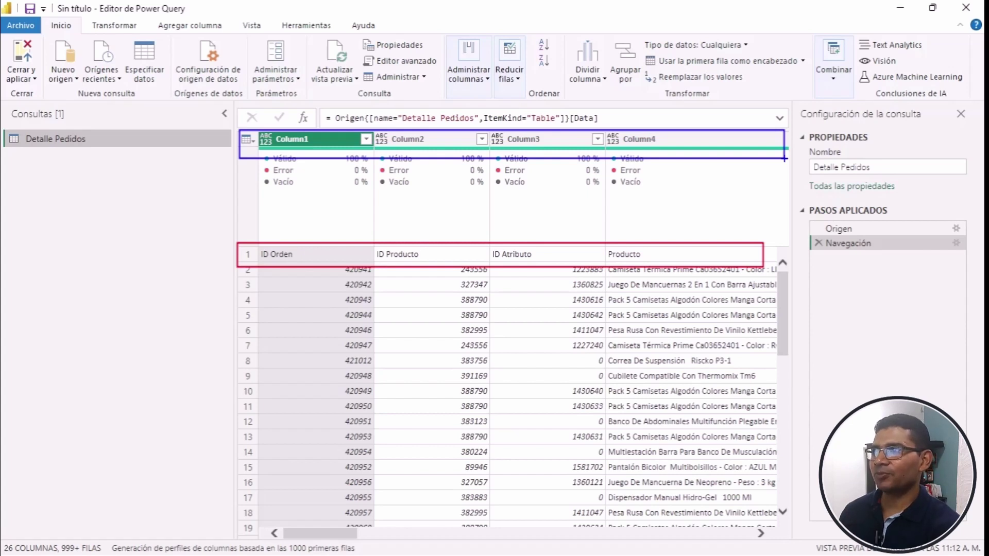
key("Escape")
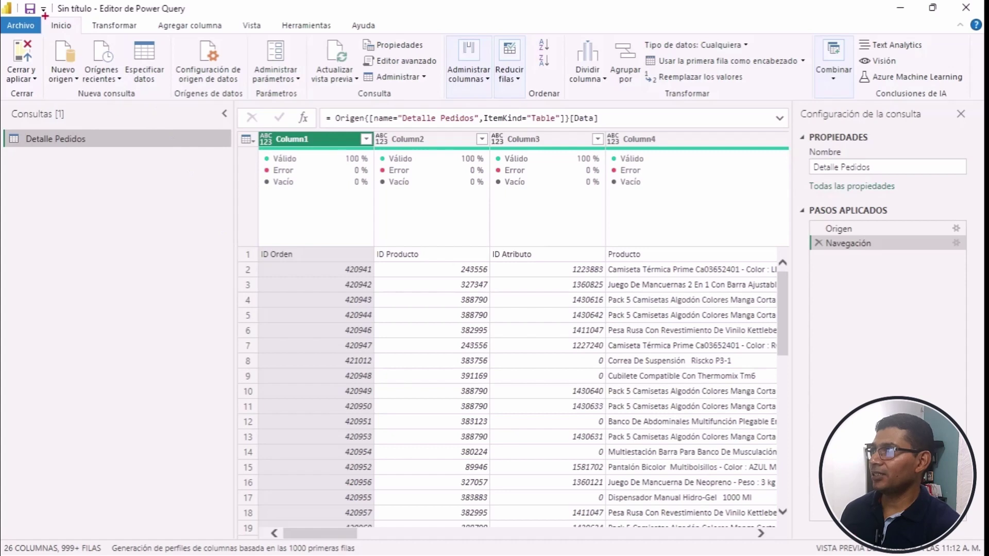
- Promote Detalle Pedidos' first row to headers (ID Orden, ID Producto, Producto), with column types auto-detected
left_click_drag(44, 15, 78, 33)
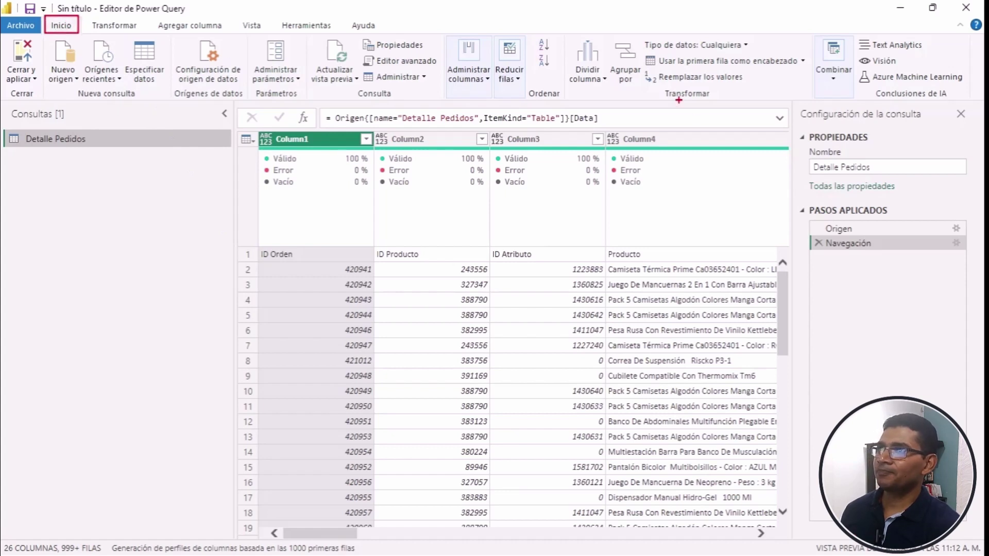
left_click_drag(639, 50, 688, 70)
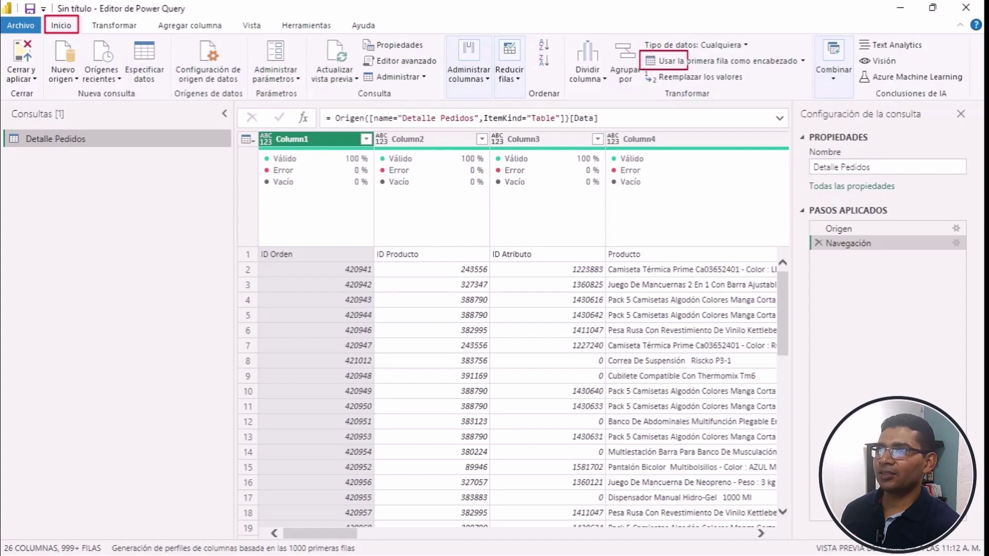
left_click_drag(688, 70, 813, 70)
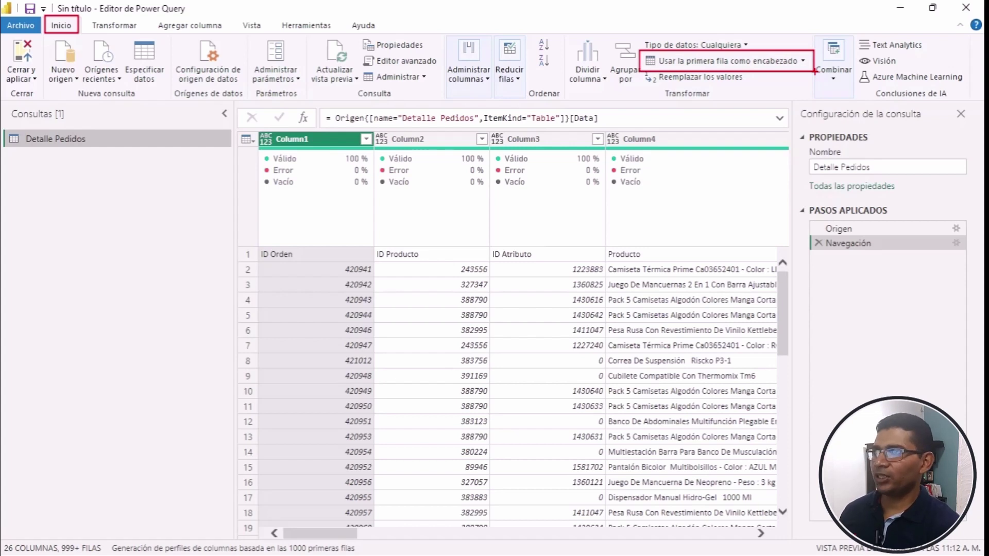
key("Escape")
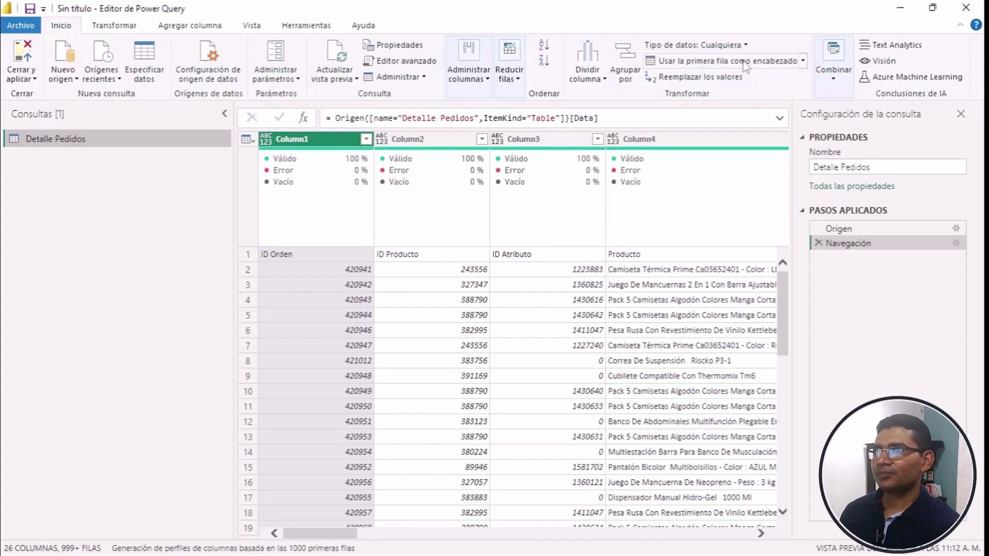
left_click(744, 62)
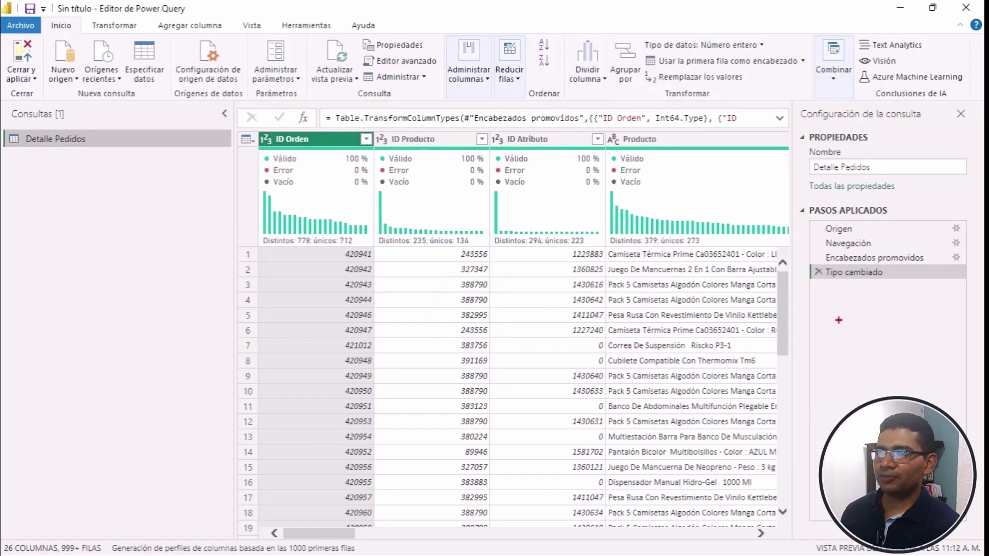
left_click_drag(820, 250, 961, 265)
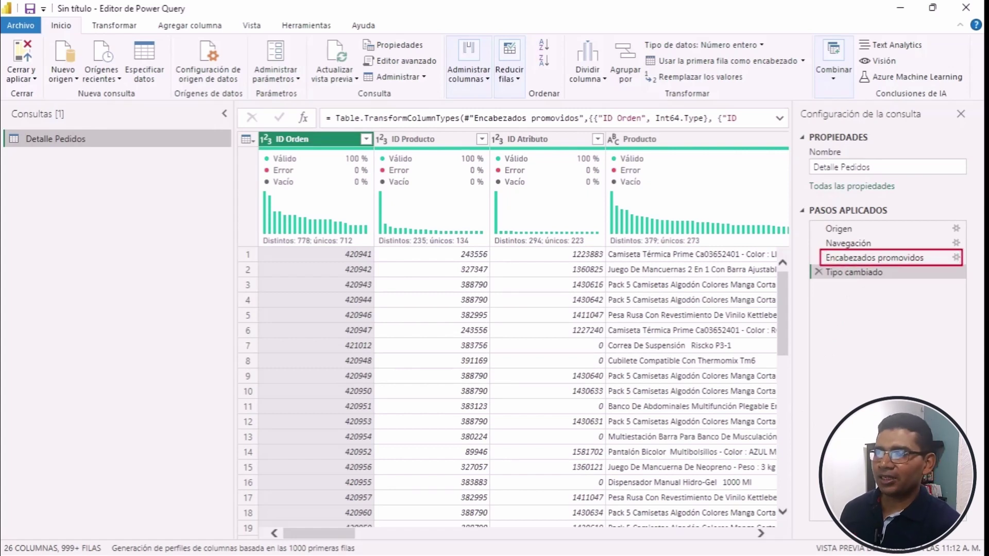
left_click_drag(816, 264, 963, 280)
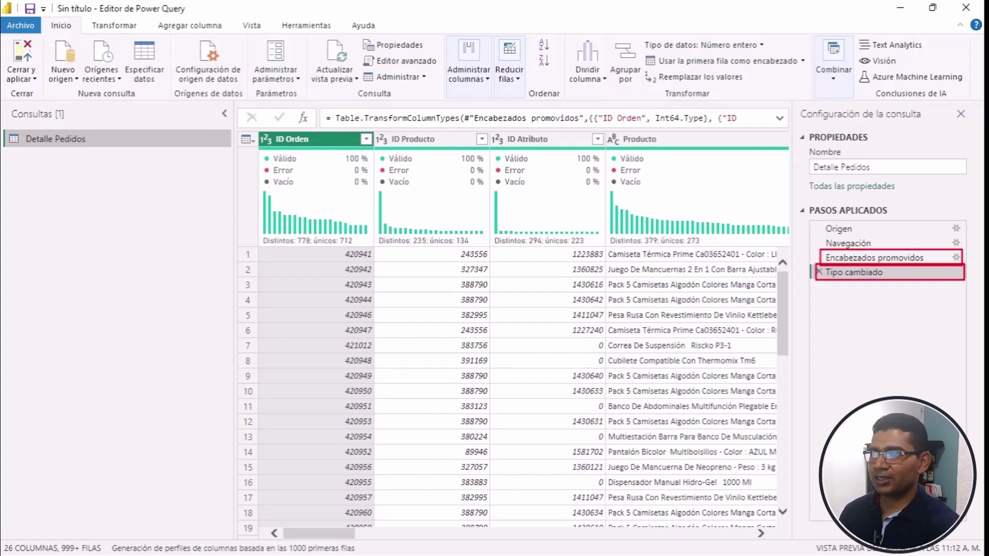
- Delete the Tipo cambiado step, then close the query editor and apply to the report
left_click(819, 272)
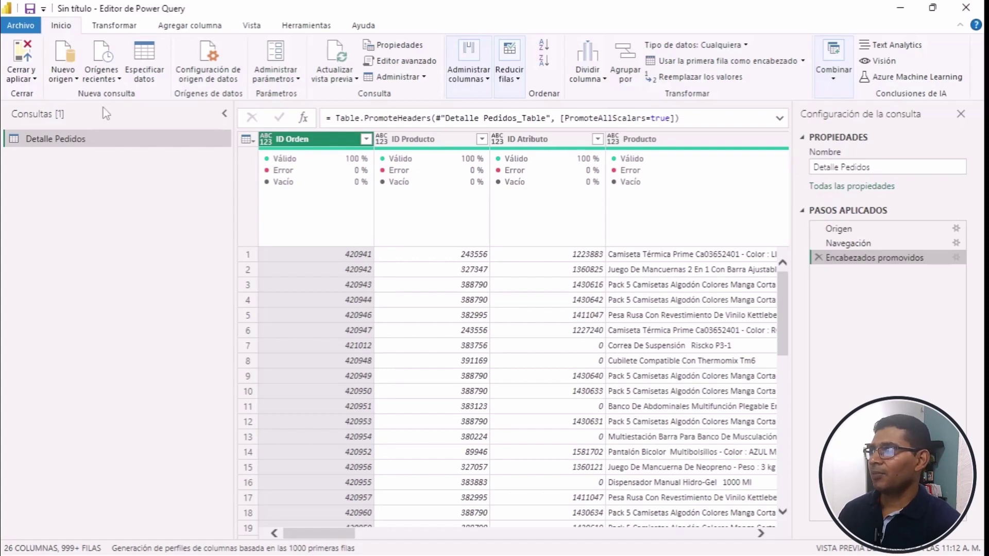
left_click(23, 78)
left_click(47, 95)
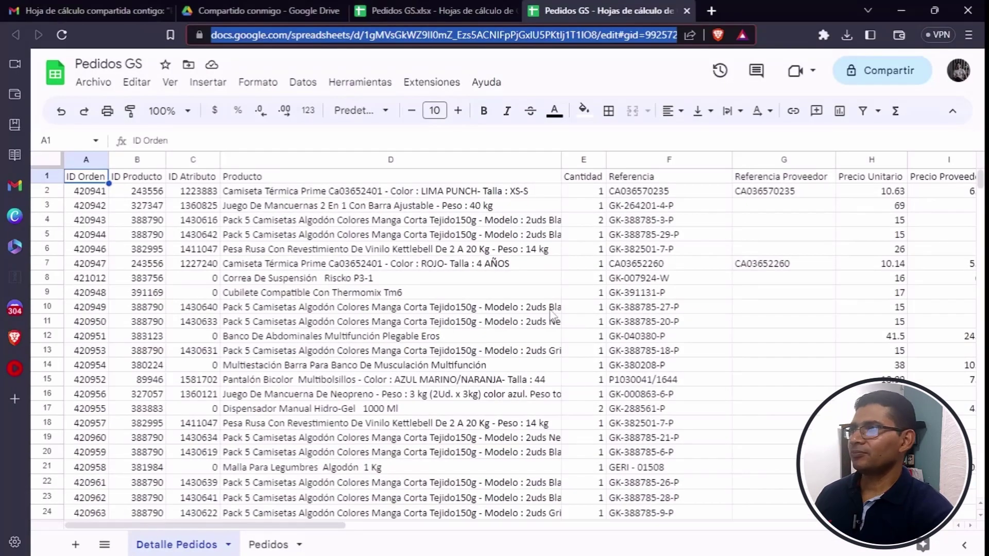
- Check the long product name in D11 and glance at the Pedidos GS.xlsx copy
left_click(532, 323)
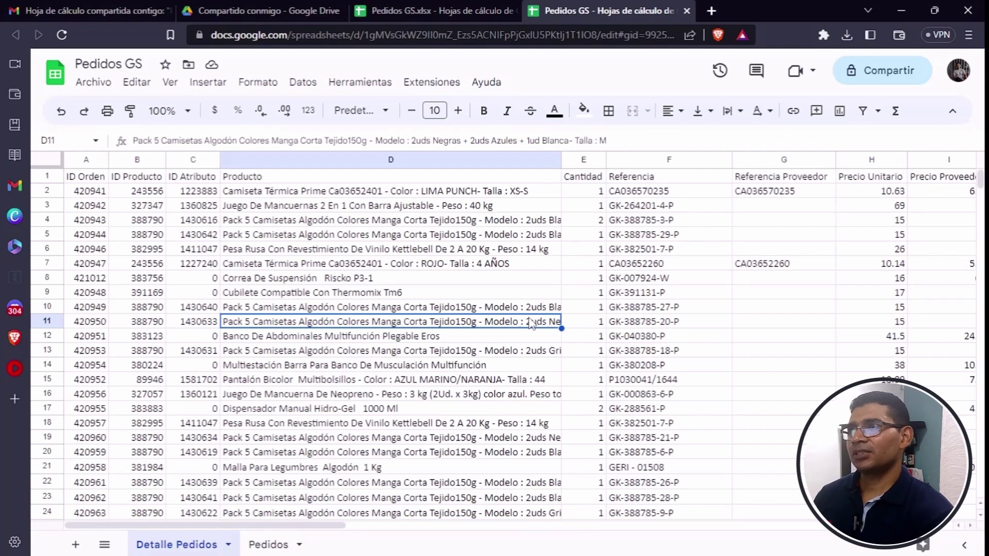
left_click(459, 10)
left_click(578, 11)
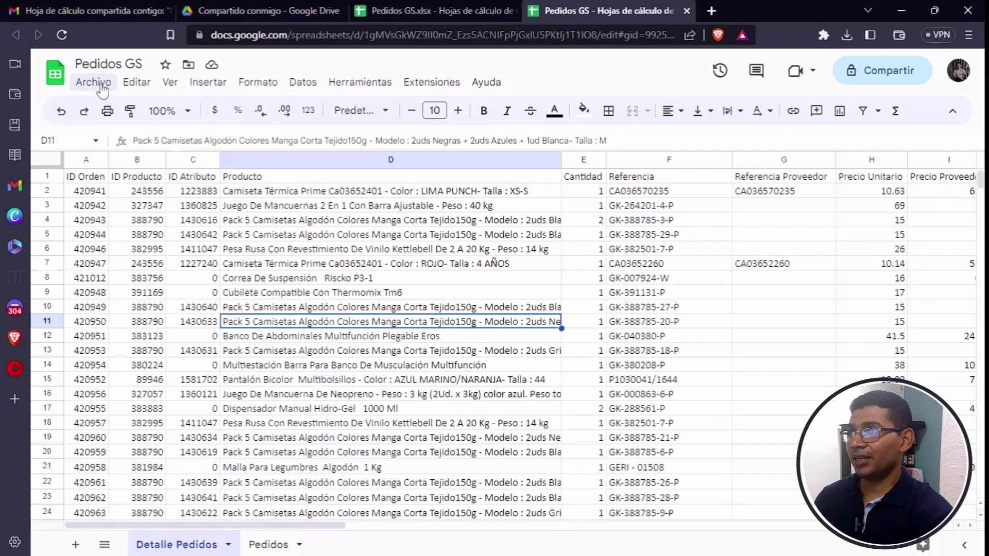
left_click(103, 90)
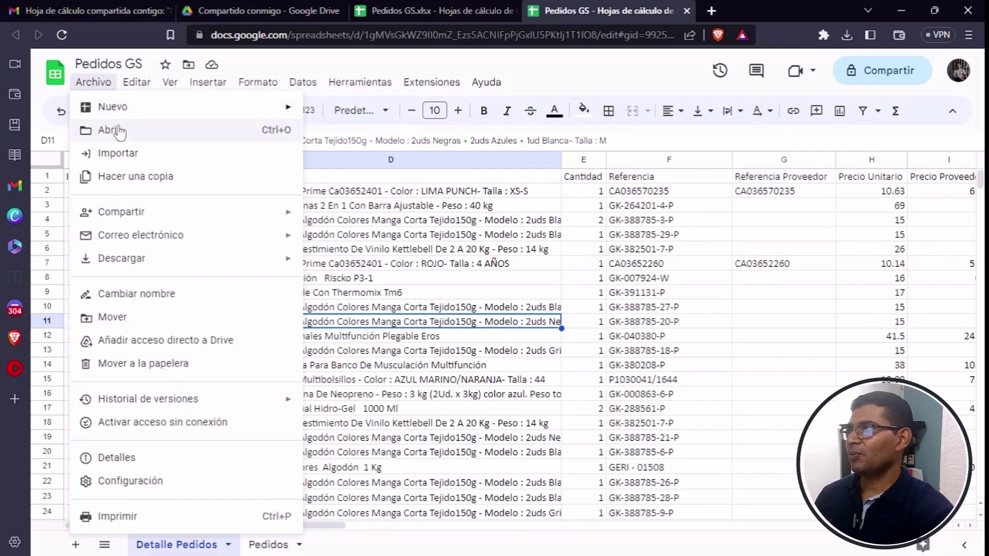
mouse_move(121, 212)
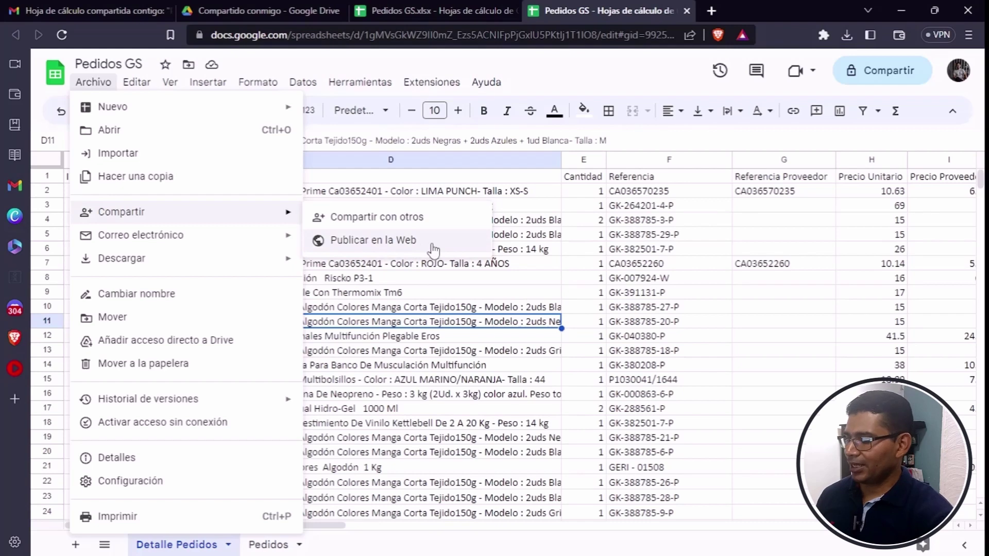
left_click_drag(310, 231, 430, 254)
key("Escape")
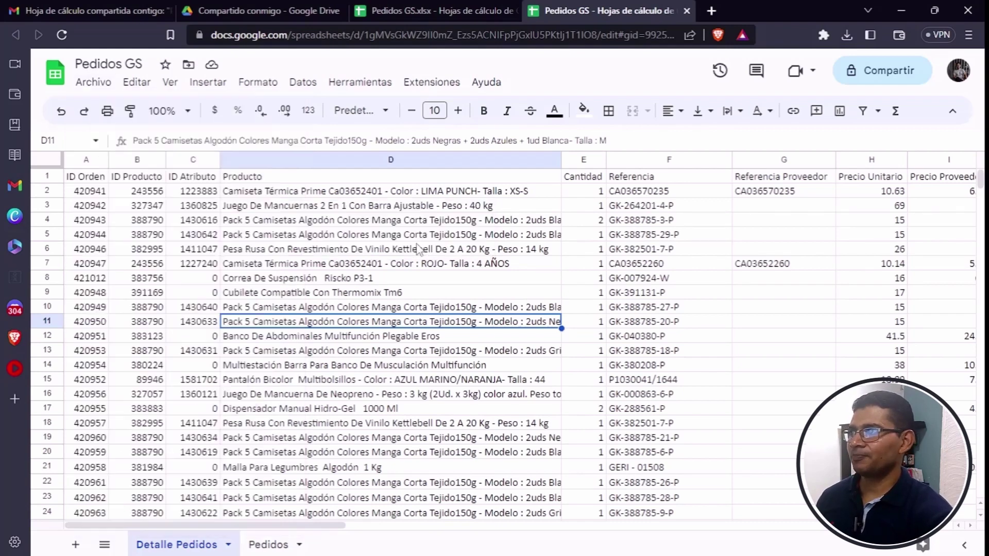
- Publish the entire Pedidos GS document to the web as Microsoft Excel (.xlsx)
left_click(93, 83)
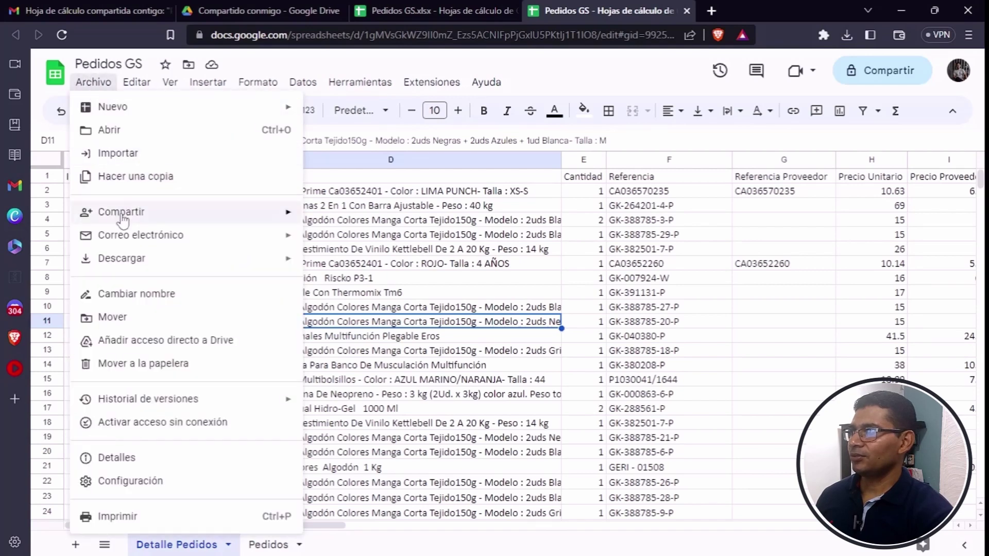
left_click(398, 240)
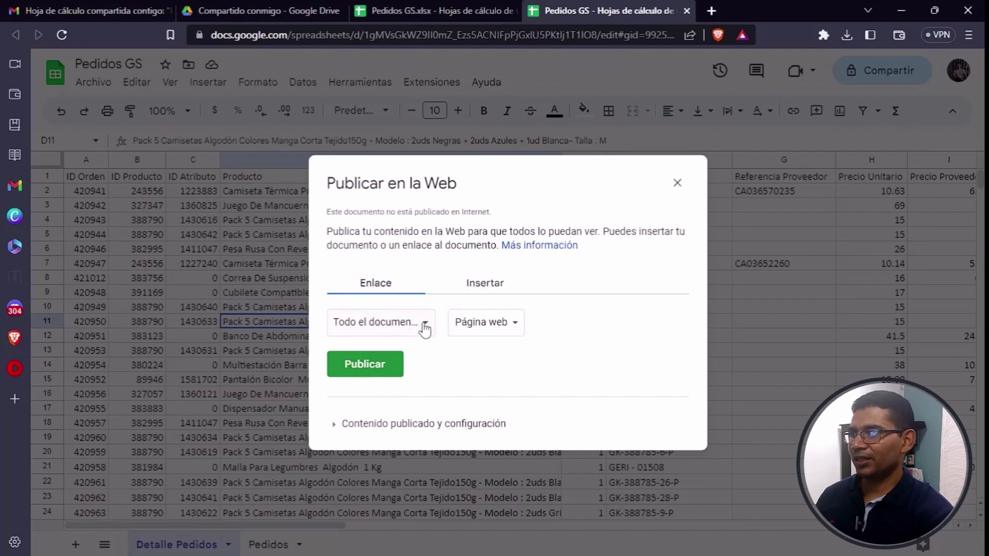
left_click(423, 325)
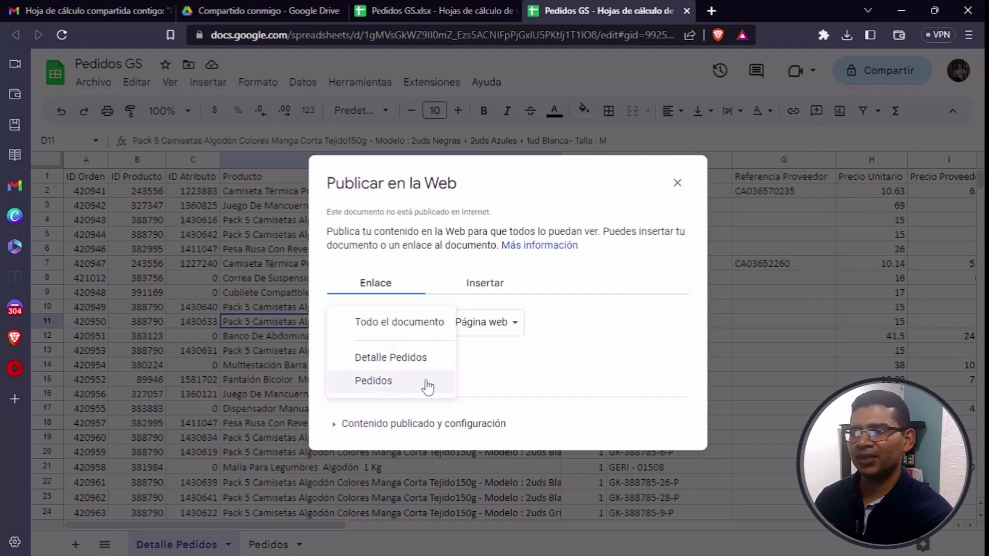
left_click(410, 330)
left_click(497, 332)
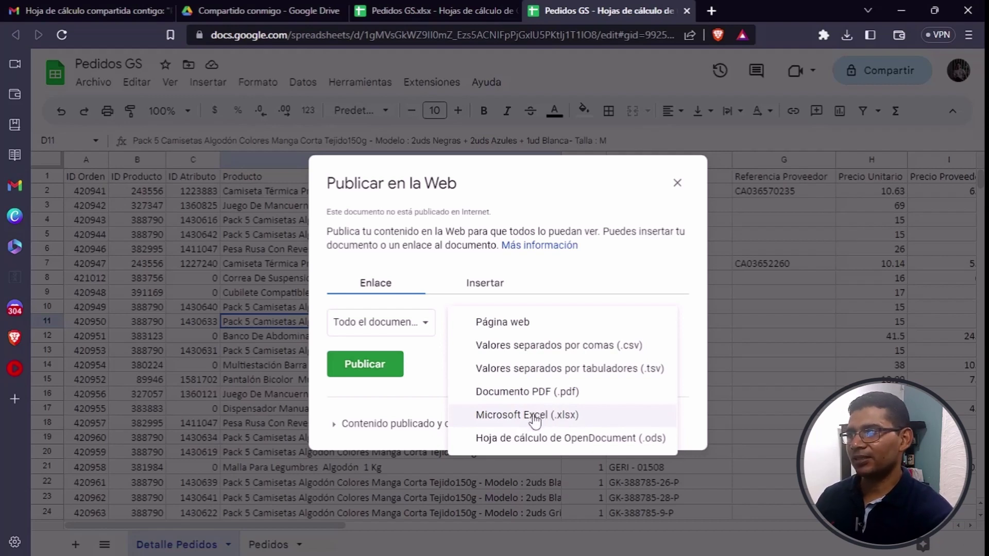
left_click(536, 420)
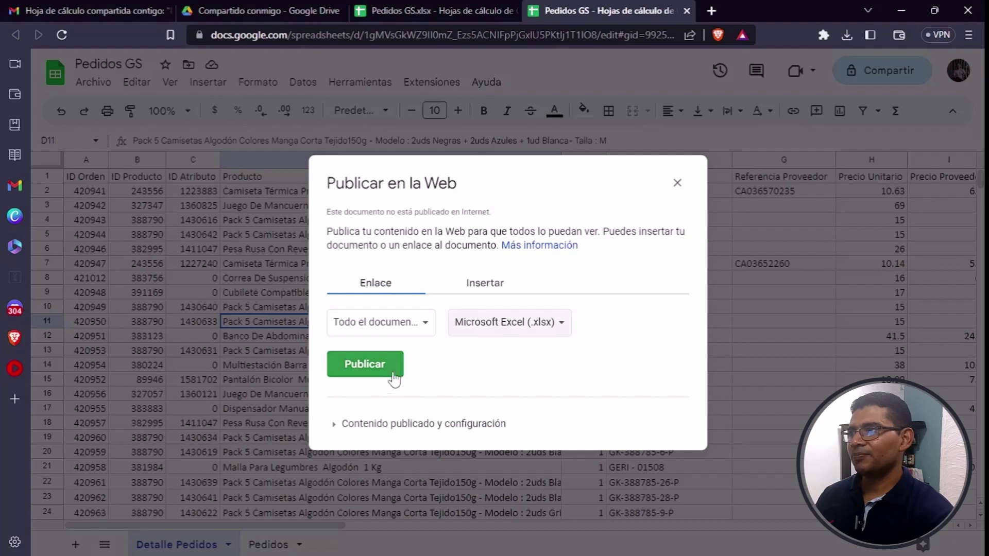
left_click(375, 371)
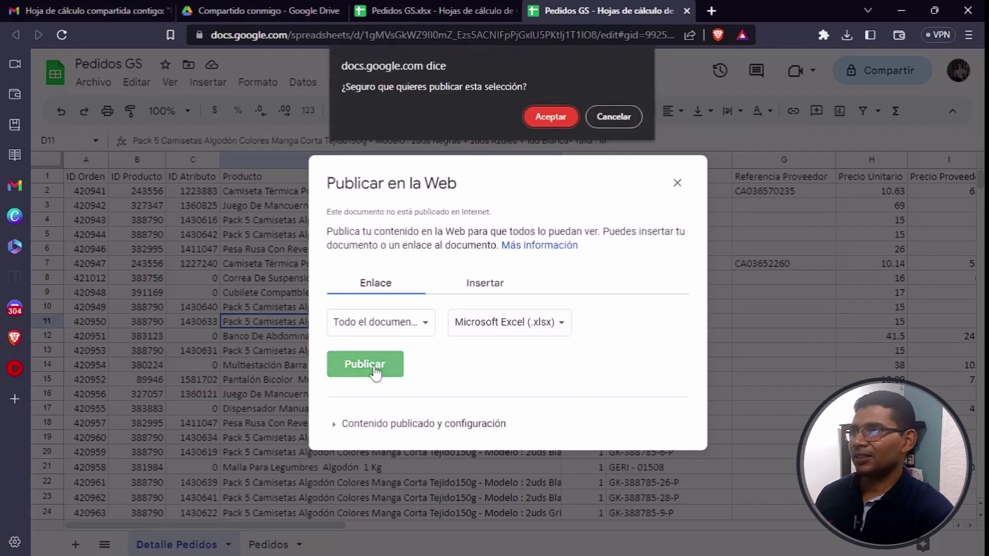
left_click(554, 118)
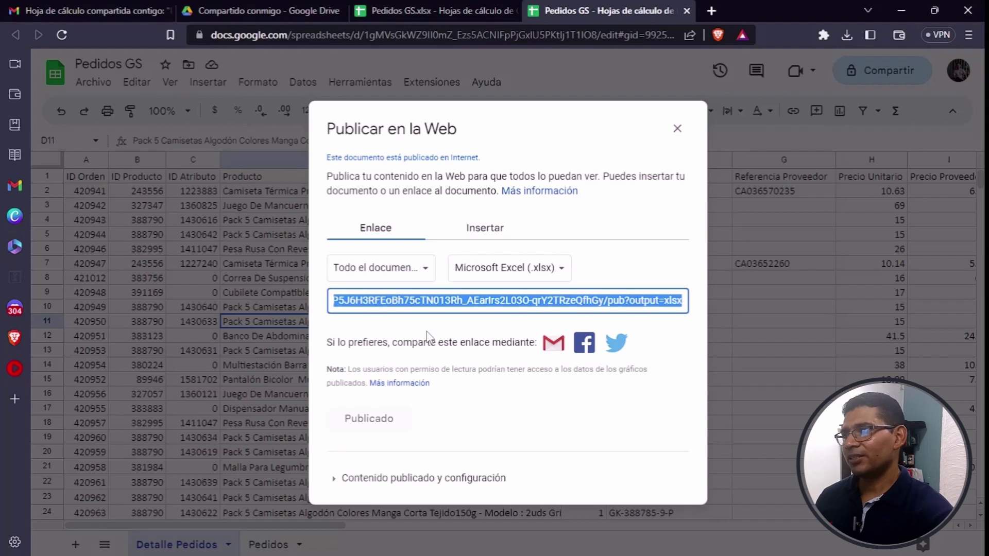
- Copy the published xlsx link and close the publish settings
right_click(459, 308)
left_click(492, 319)
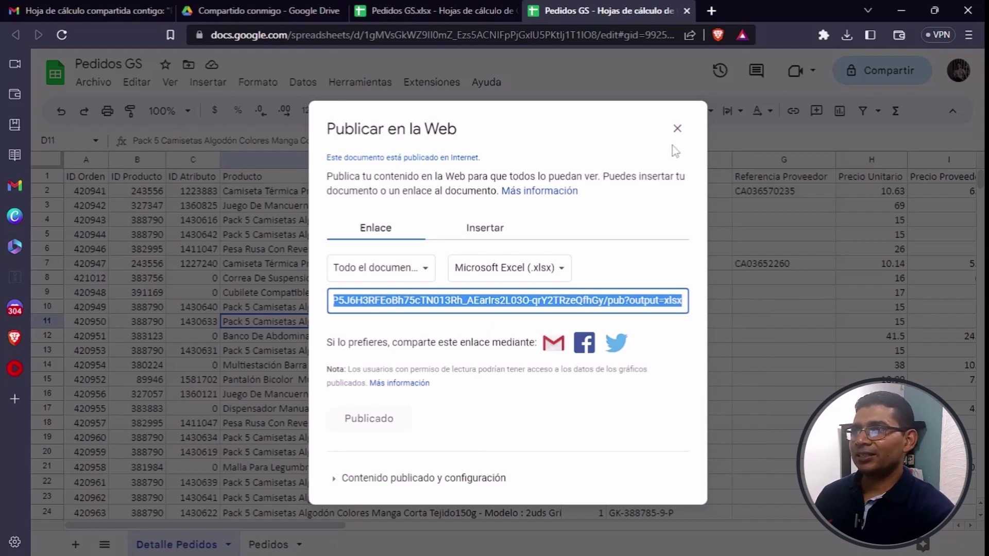
left_click(677, 128)
left_click(969, 36)
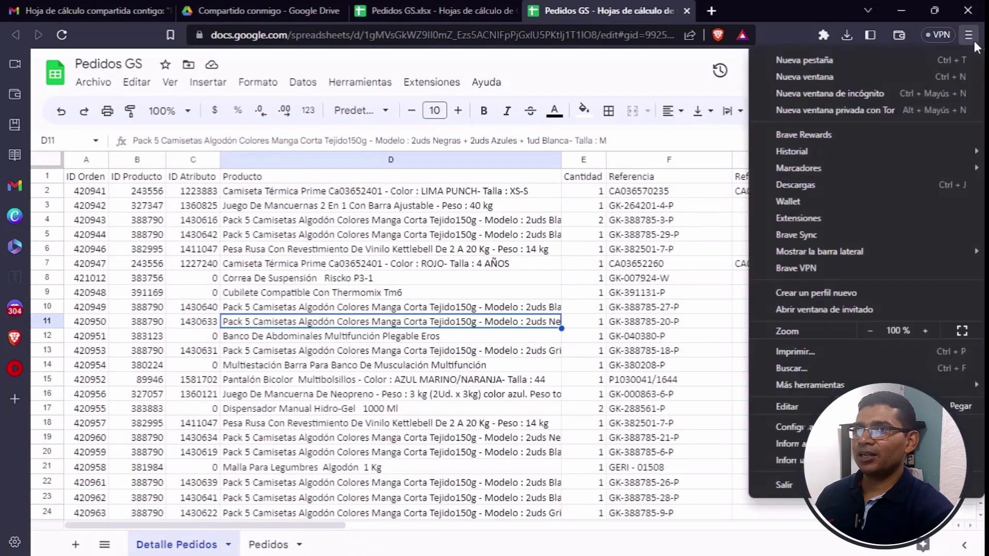
left_click(851, 93)
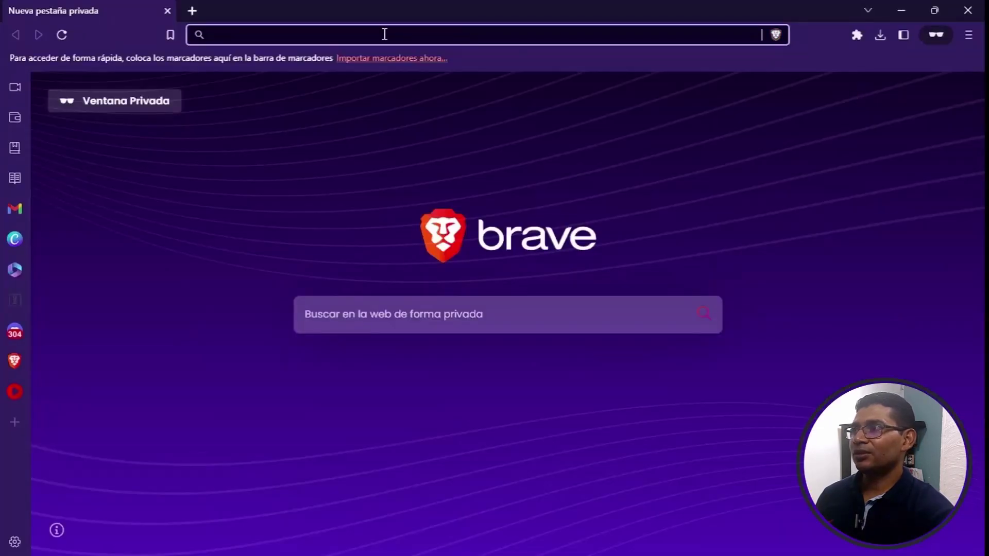
key("ctrl+v")
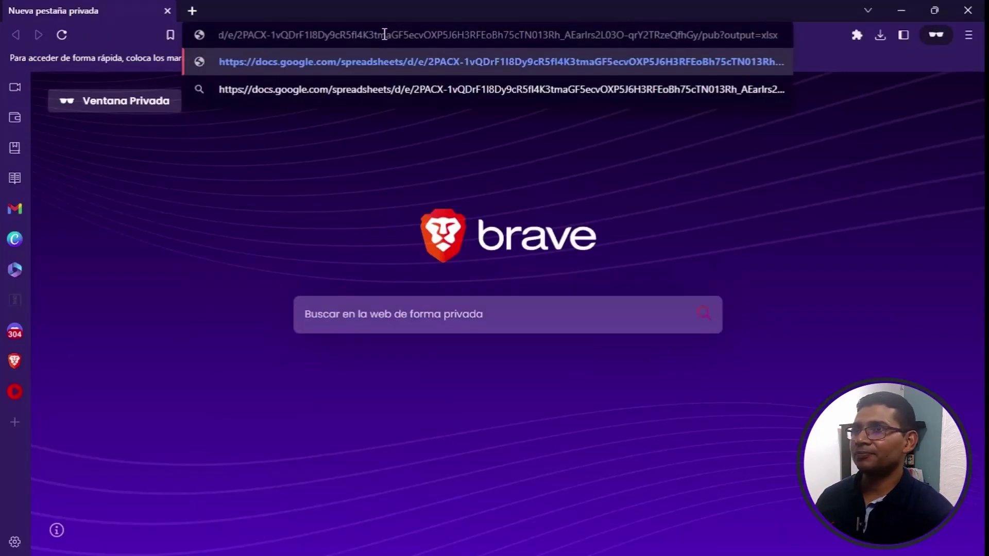
key("Return")
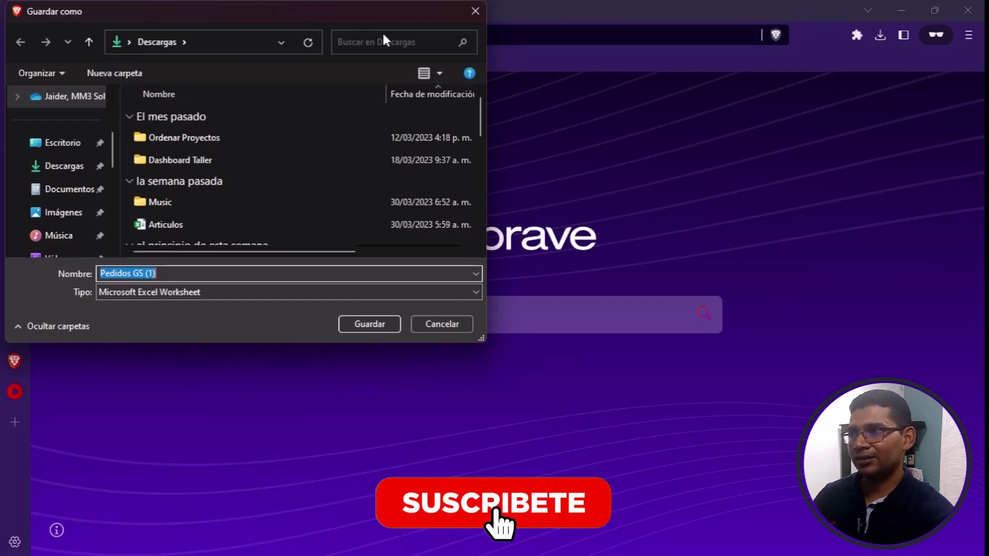
left_click(442, 323)
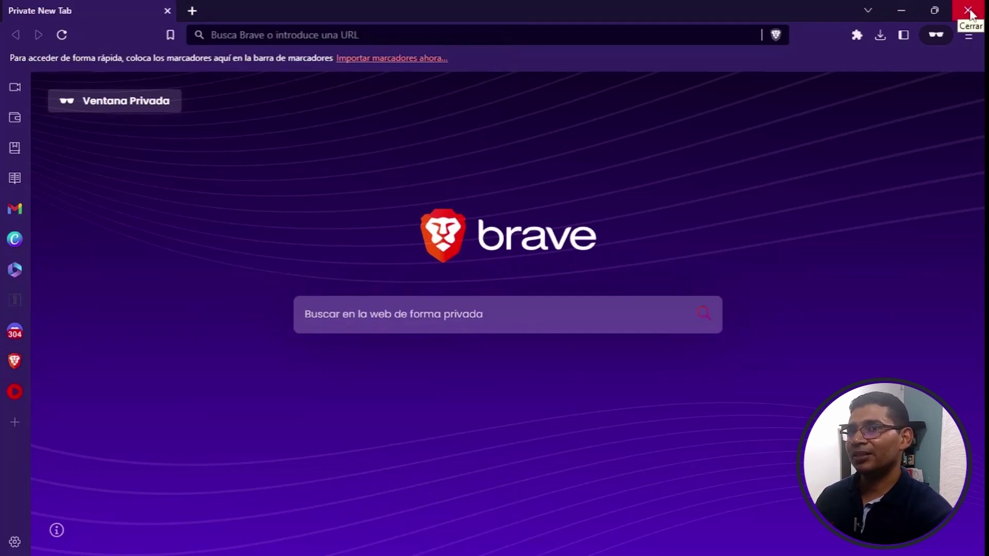
left_click(968, 10)
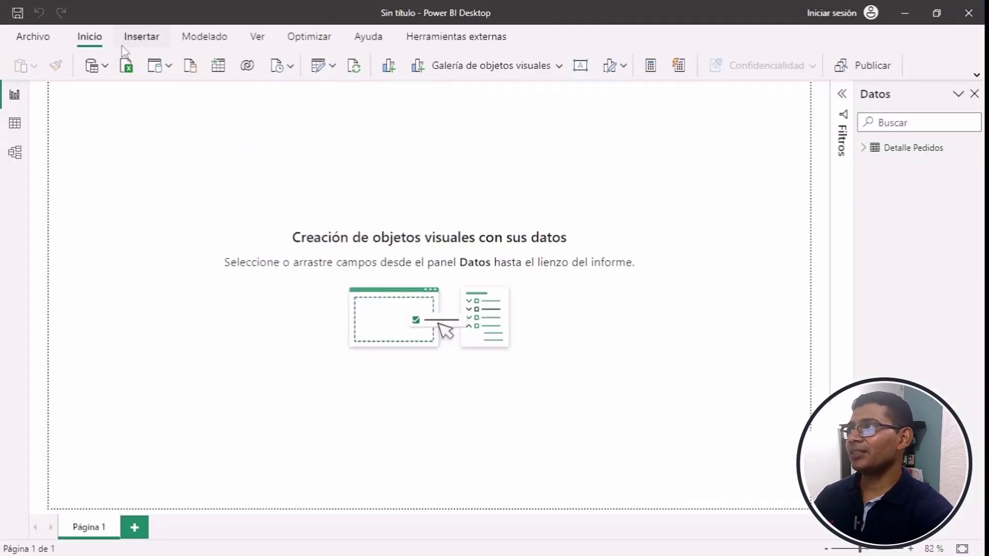
- Add a Web data source using the pasted published xlsx link as its URL
left_click(105, 68)
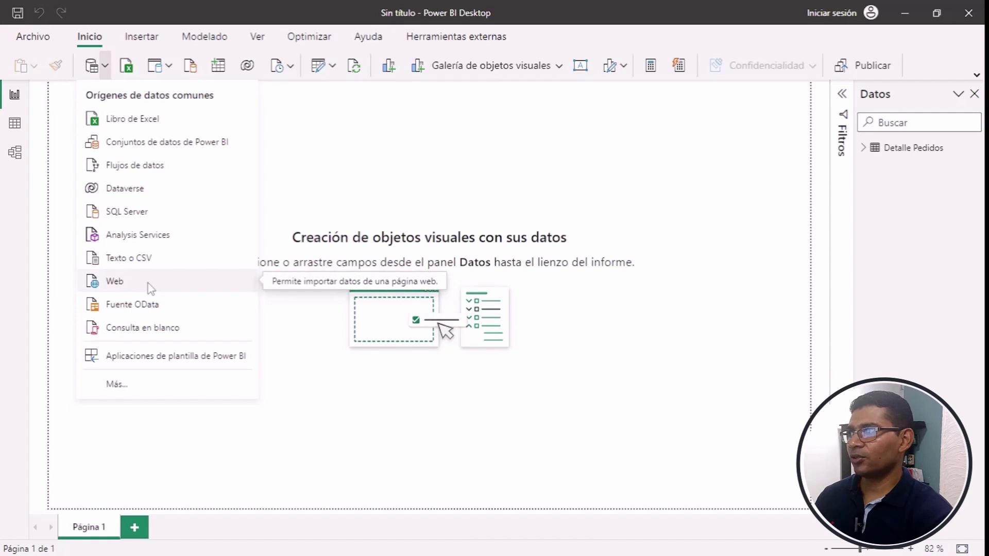
left_click(161, 283)
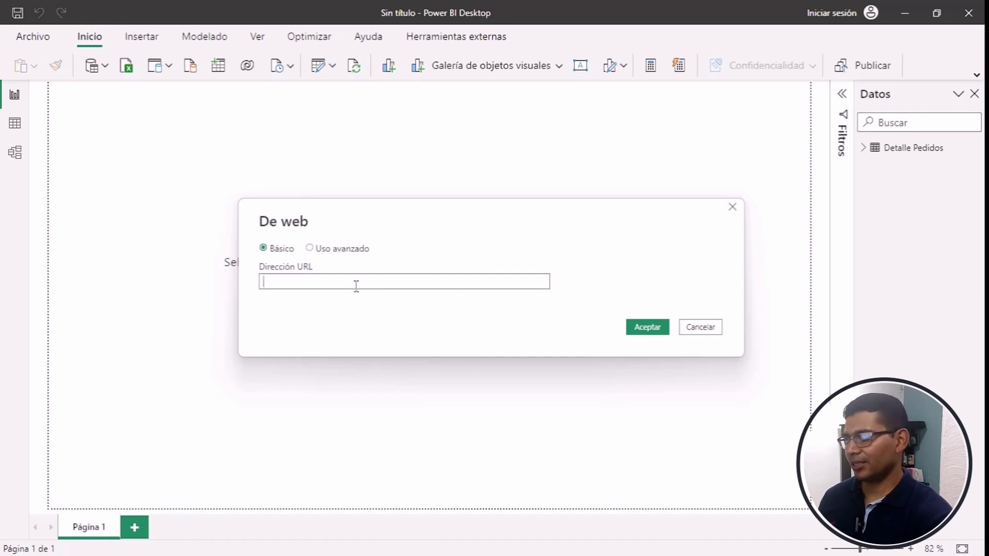
key("ctrl+v")
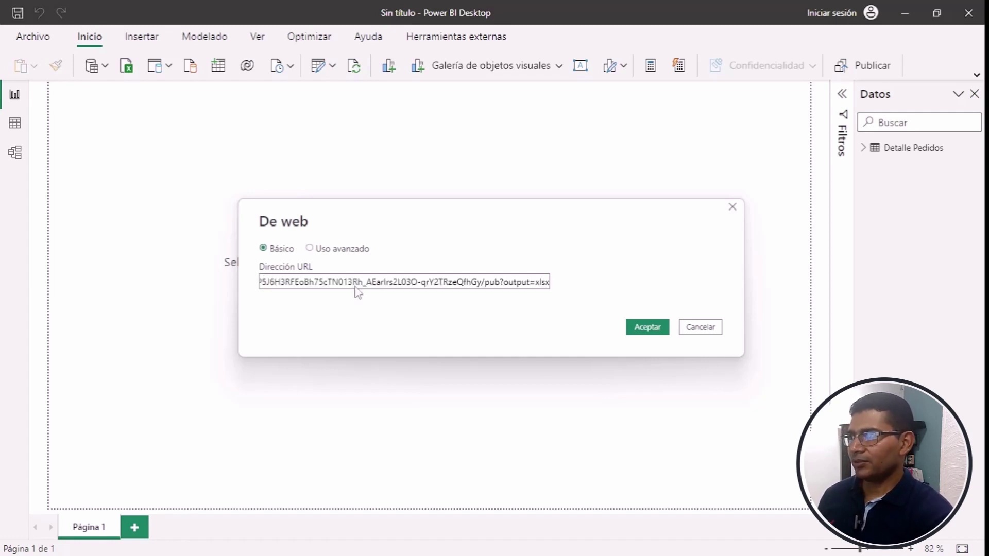
left_click(638, 329)
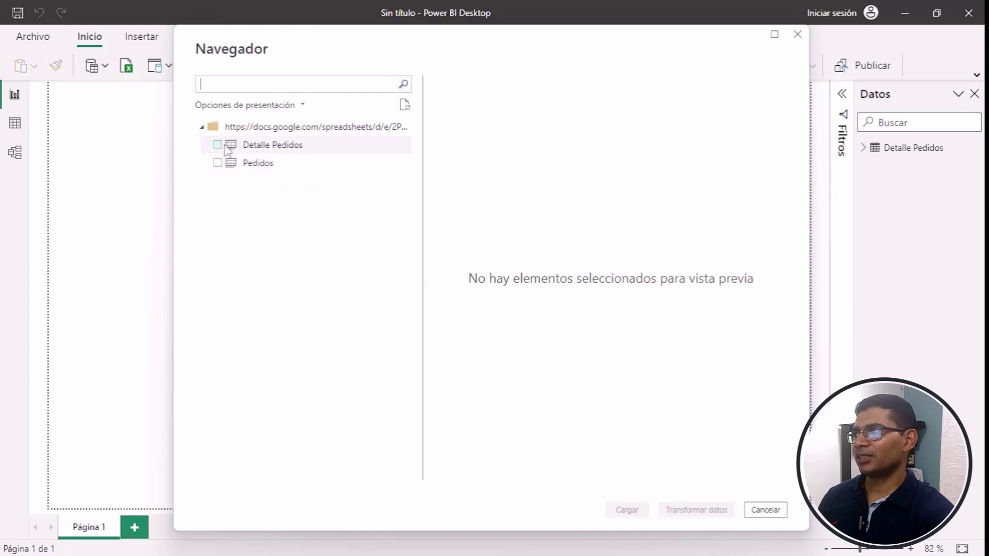
- Tick the Detalle Pedidos sheet in the Navigator
left_click(216, 146)
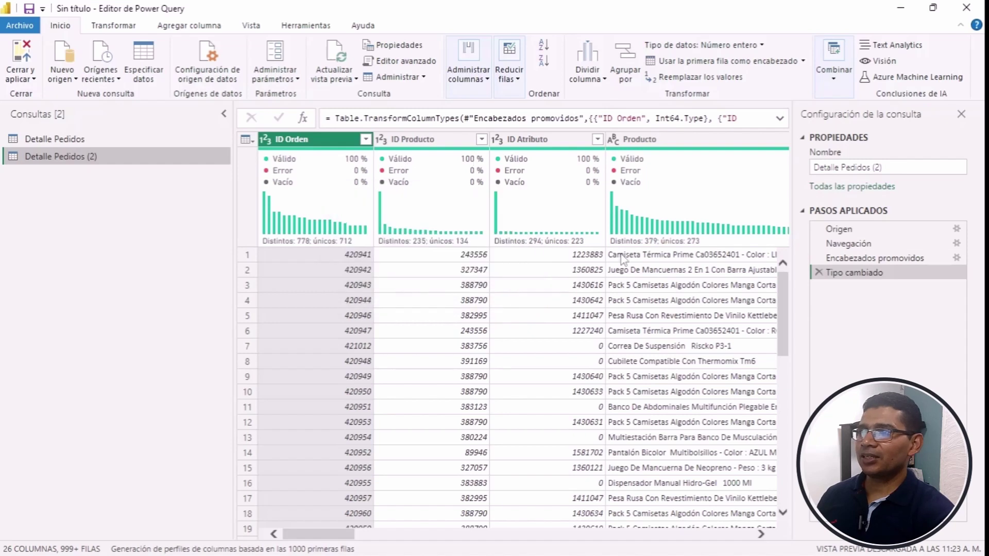
- Remove Tipo cambiado from Detalle Pedidos (2), inspect its Excel.Workbook(Web.Contents) source, then switch to Detalle Pedidos
left_click(818, 273)
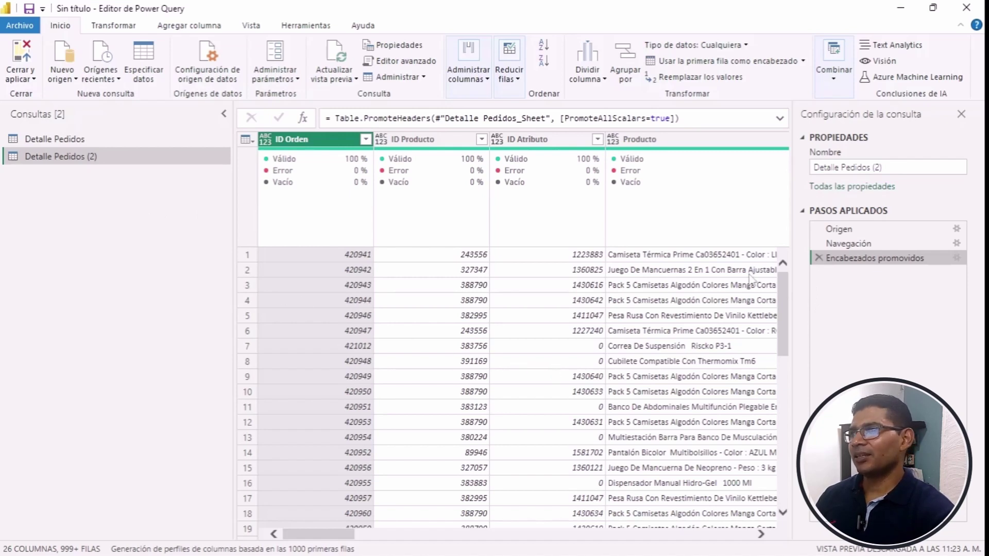
left_click(853, 232)
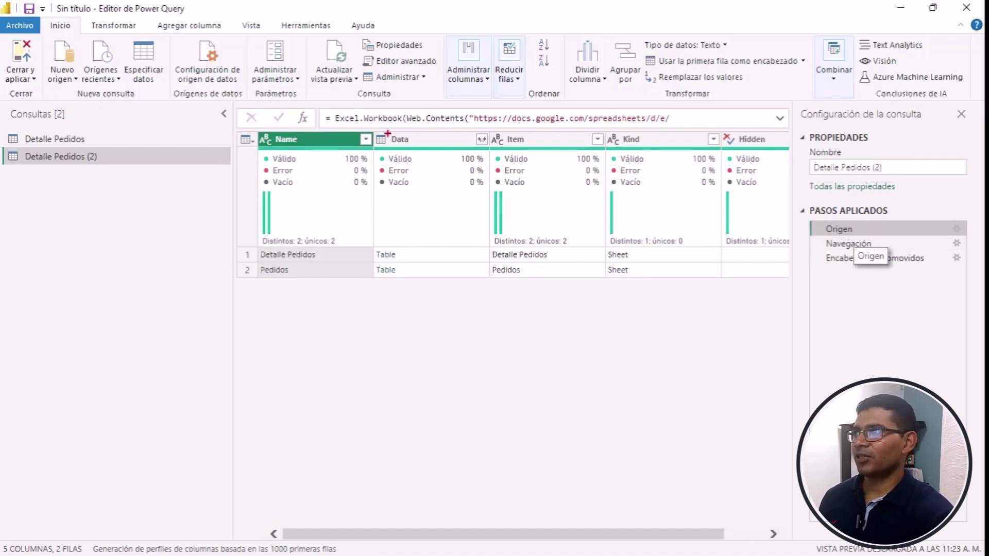
left_click_drag(330, 111, 405, 128)
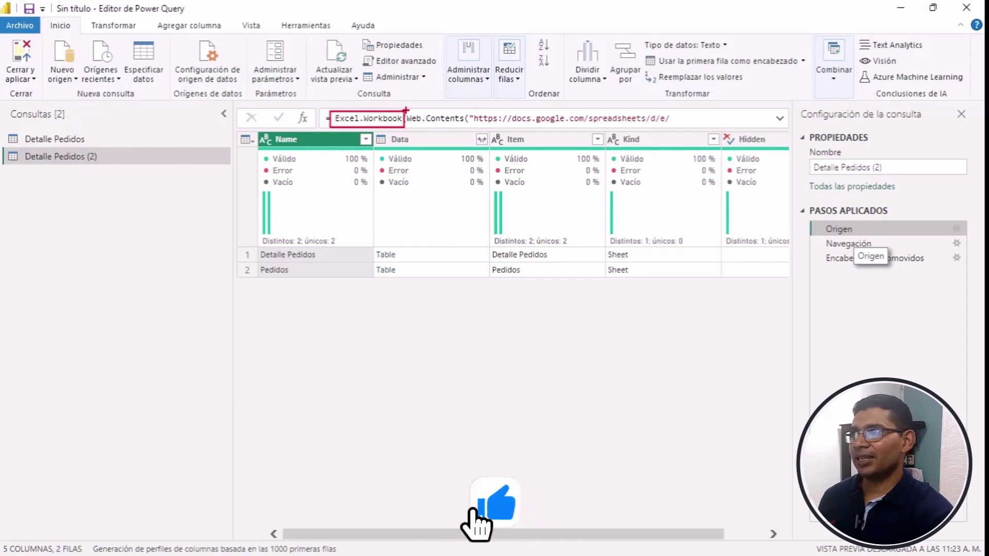
left_click_drag(405, 109, 466, 127)
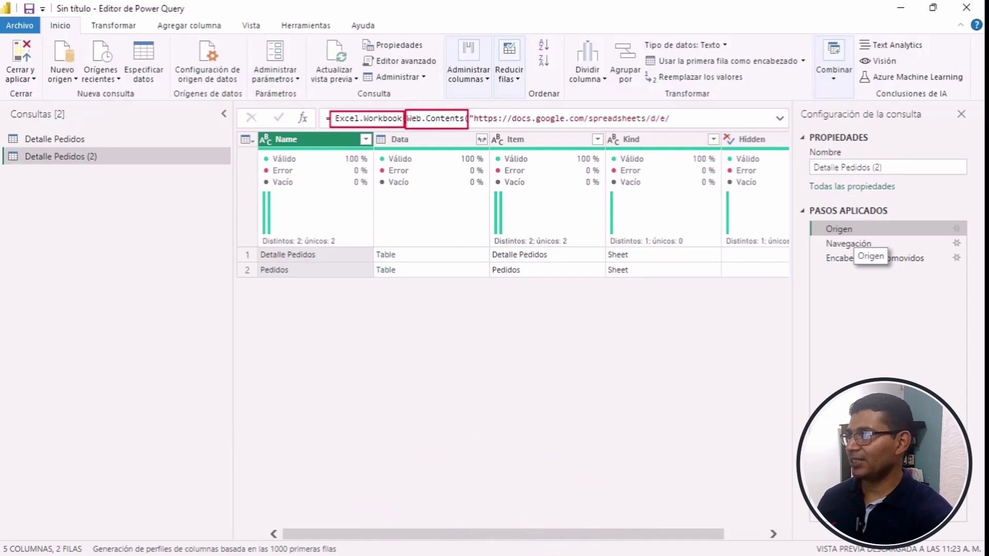
key("Escape")
left_click(70, 141)
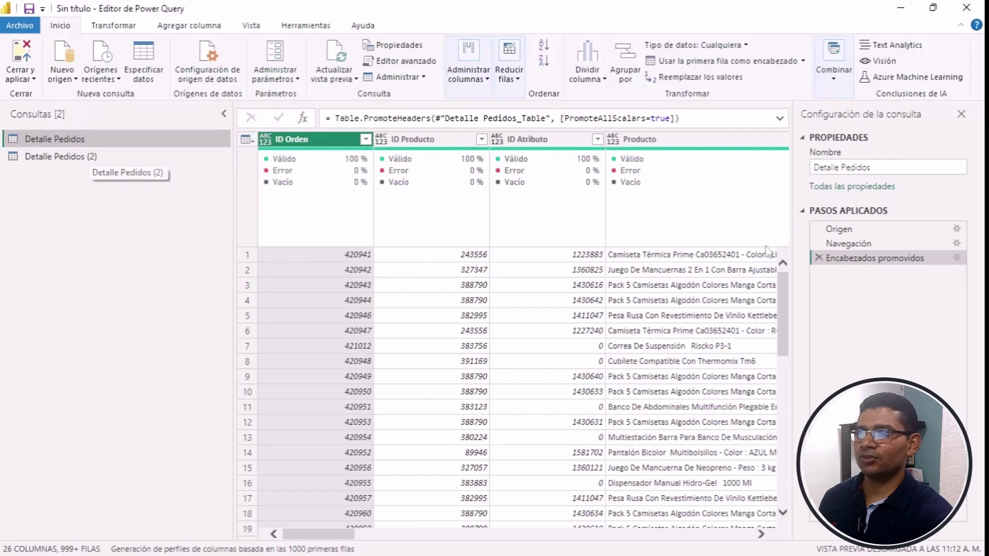
- Show the original query's Origen step, a GoogleSheets.Contents formula listing both sheets
left_click(845, 232)
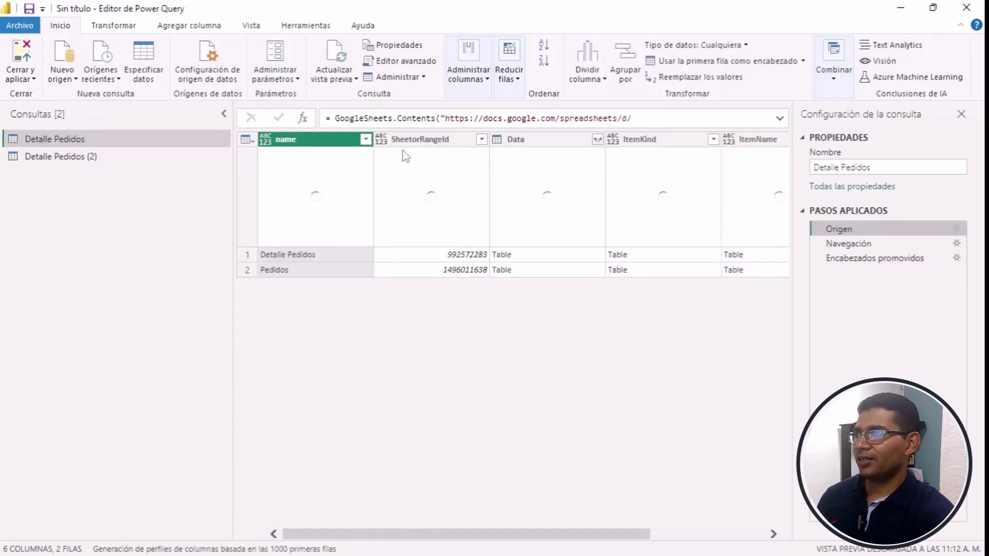
left_click_drag(330, 109, 438, 126)
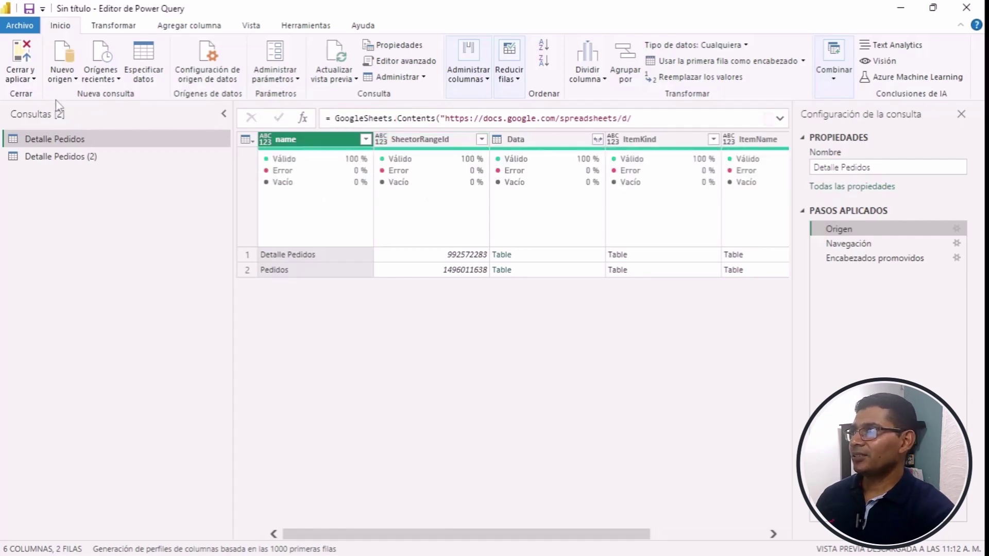
- Expand the Cerrar y aplicar dropdown on the Inicio tab
left_click(28, 79)
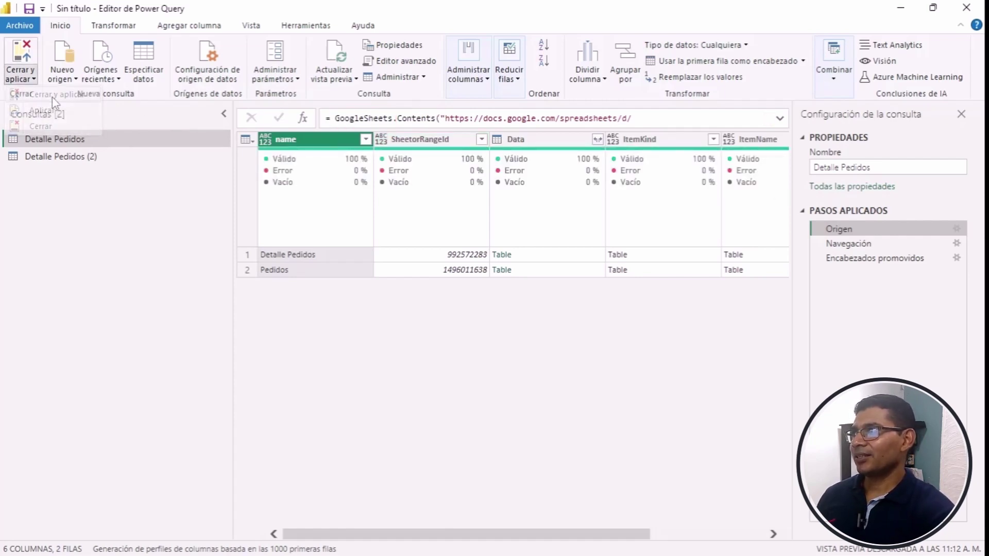